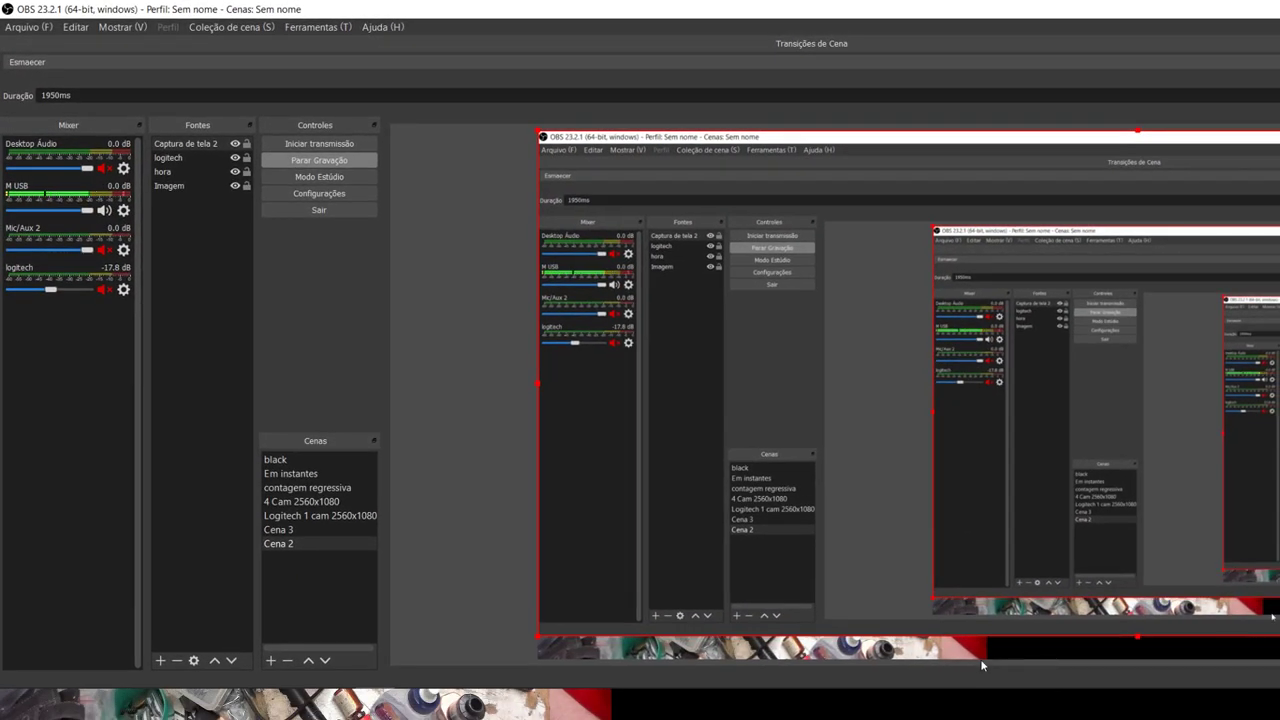
Bring the logitech camera source in front of the screen capture and move it to the upper-left corner of the canvas
click(185, 158)
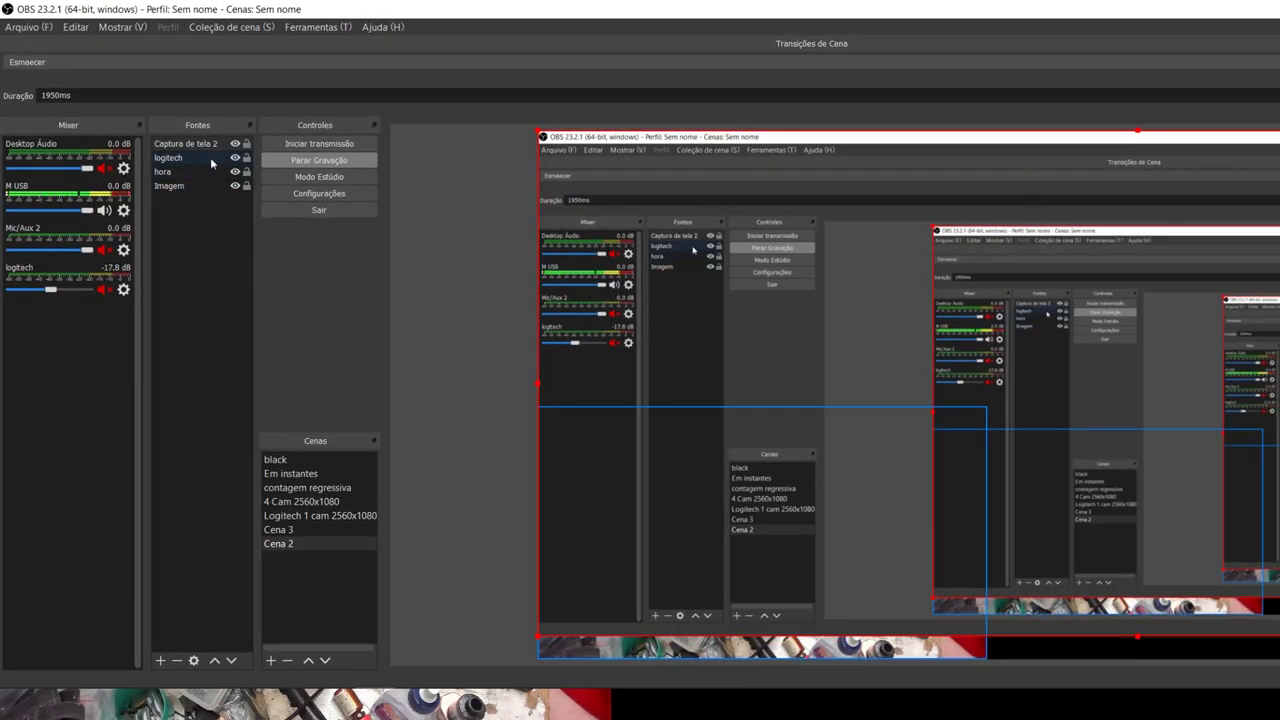
click(215, 661)
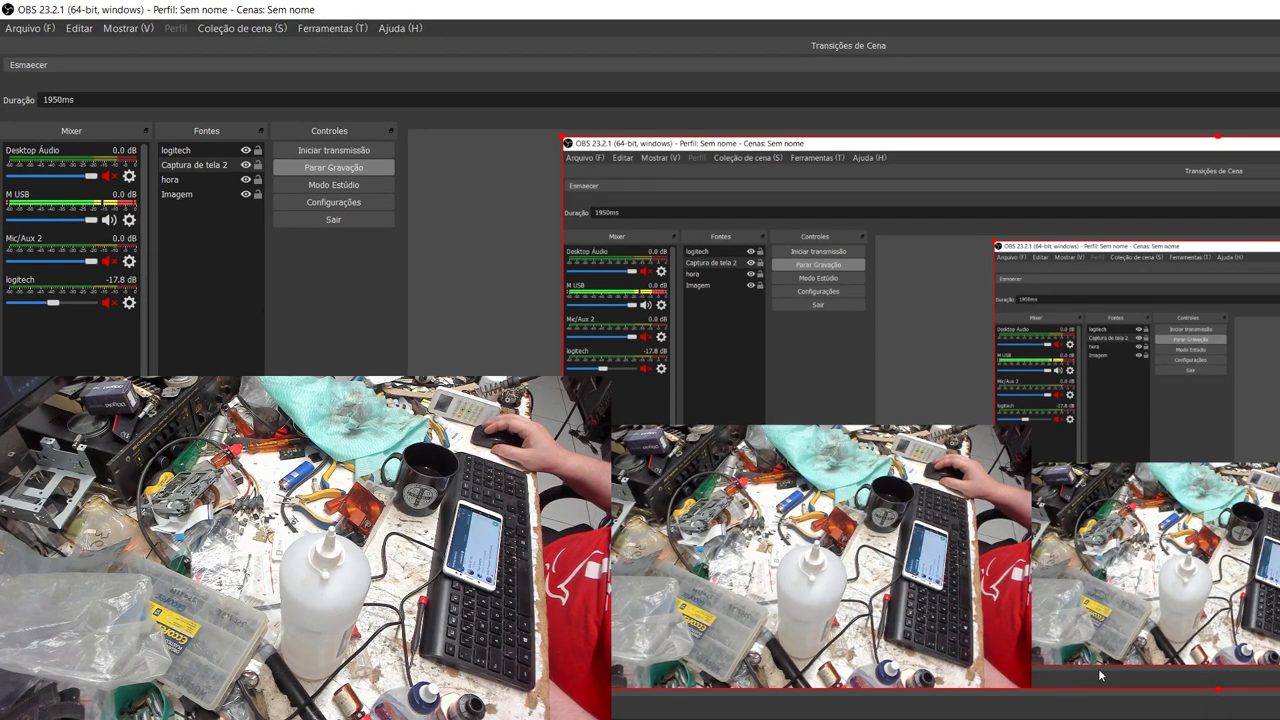
click(822, 606)
drag(782, 578, 790, 286)
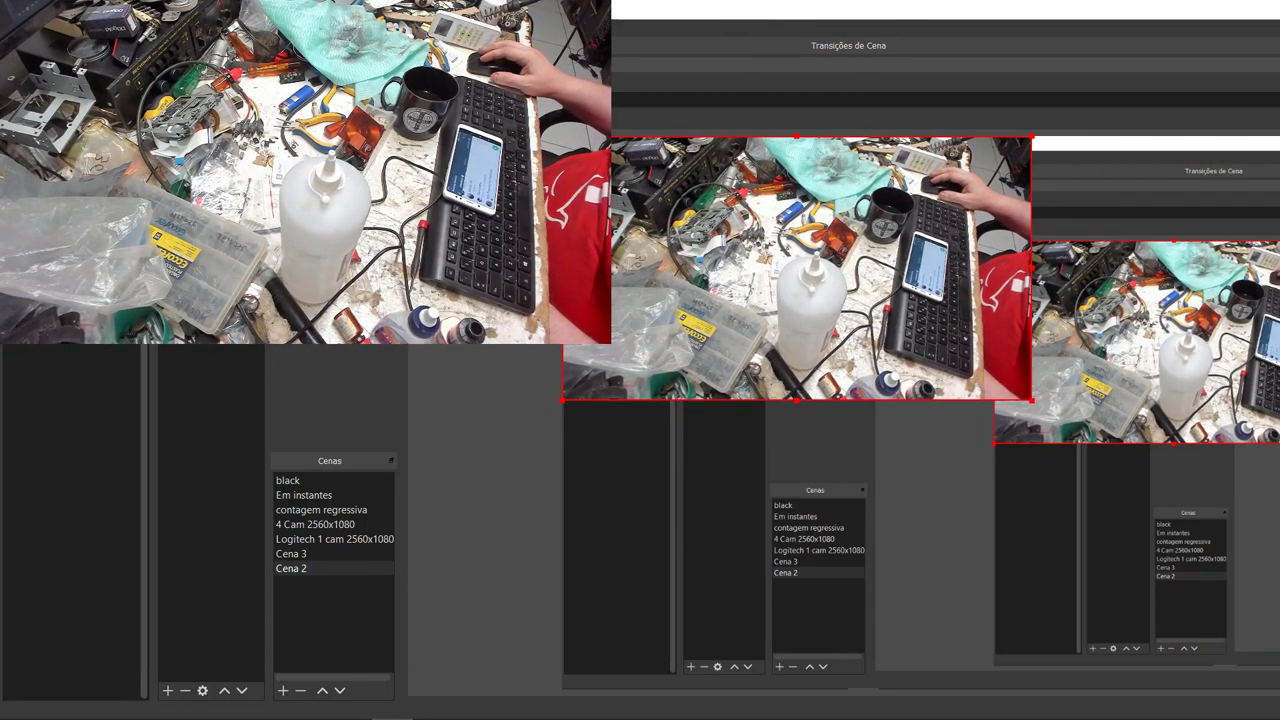
Check the Logitech 1 cam 2560x1080 and 4 Cam 2560x1080 scenes for their overlays, returning to Cena 2 each time
click(315, 540)
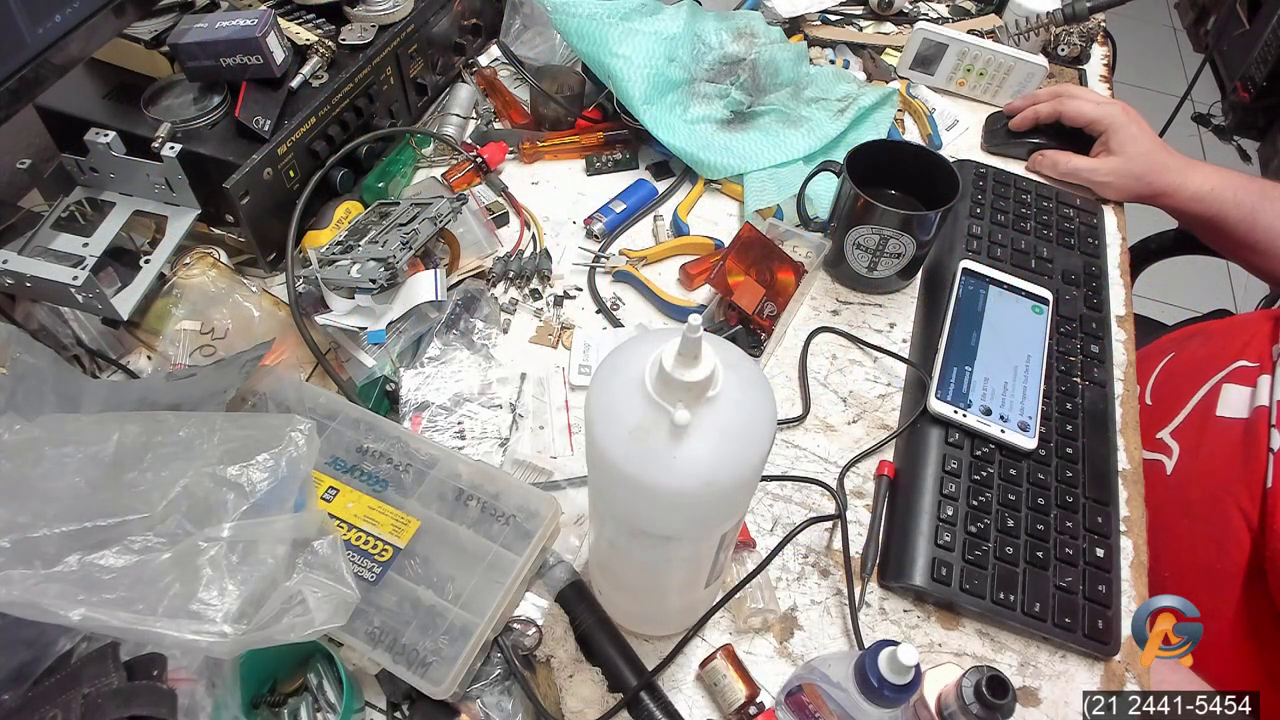
click(307, 568)
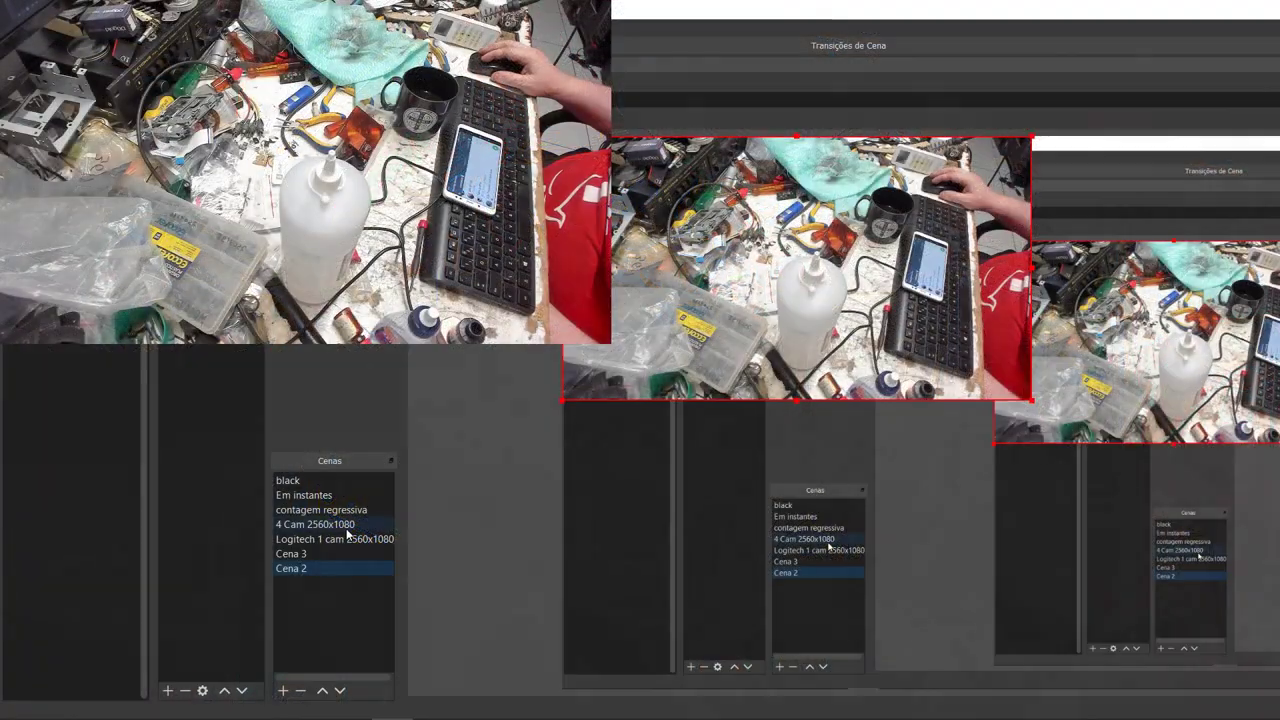
click(345, 527)
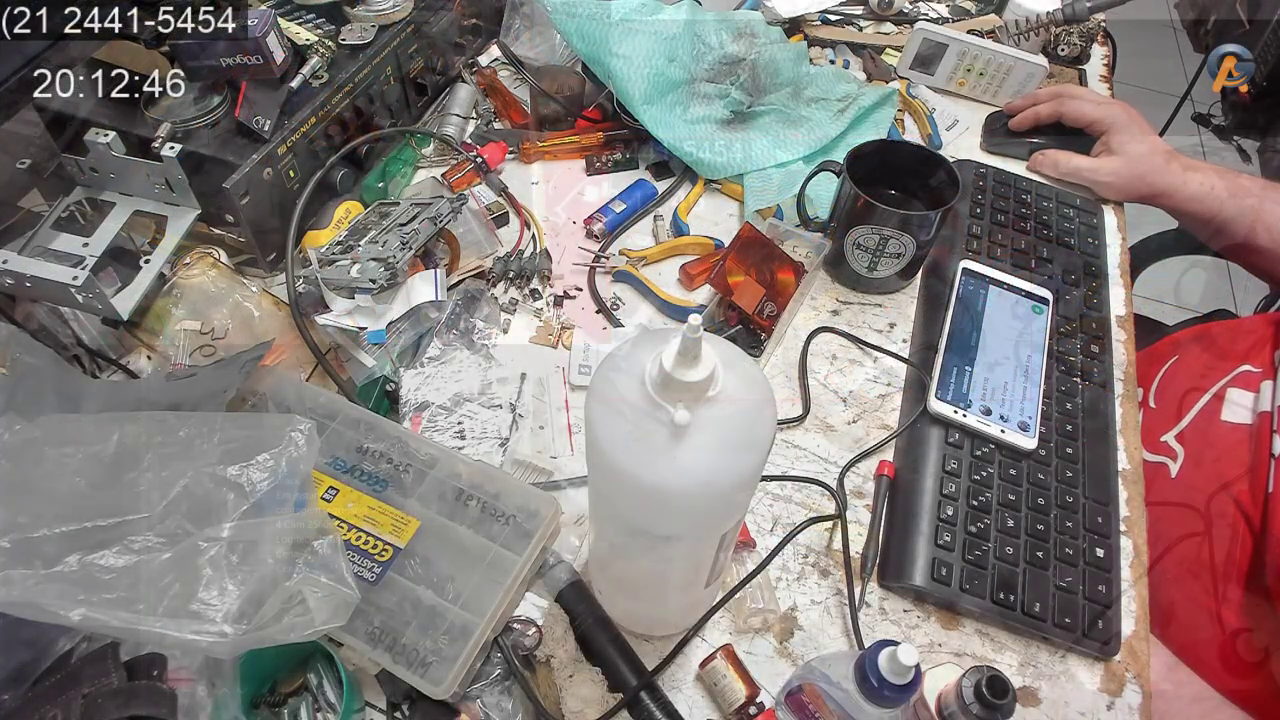
click(291, 568)
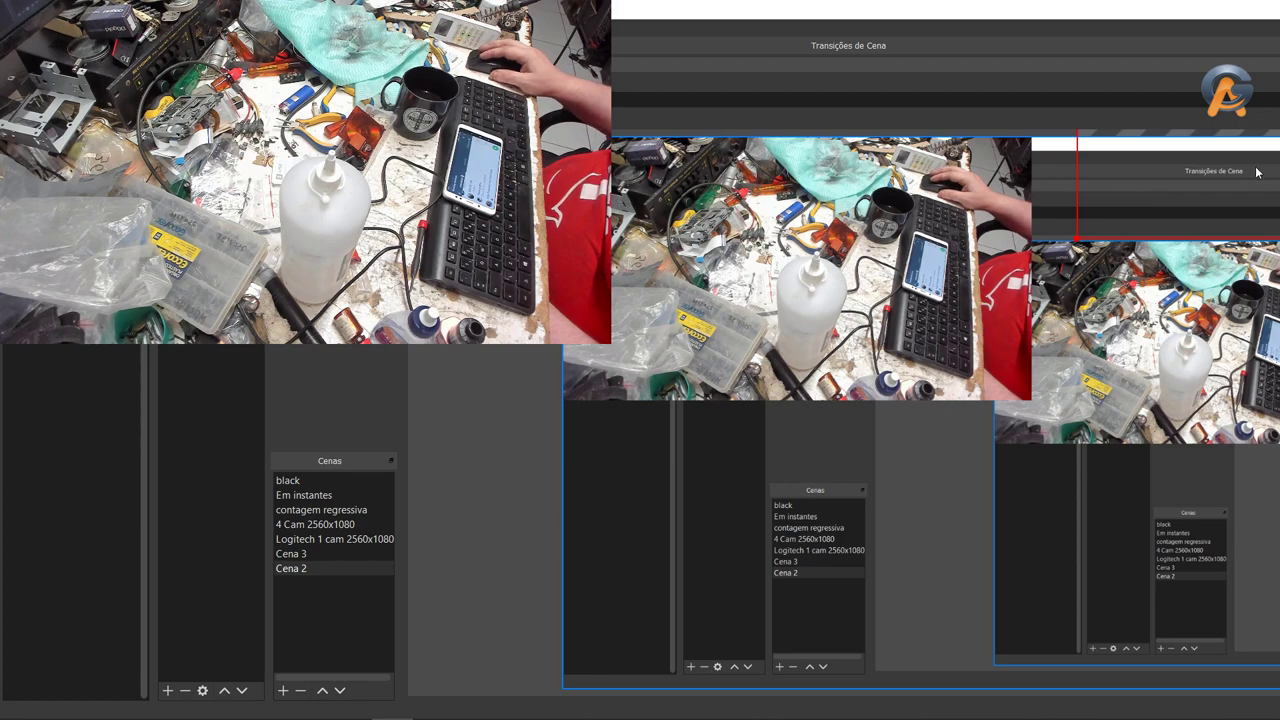
Reposition the logo image in the upper-right corner of the Cena 2 canvas
drag(1270, 340, 939, 566)
drag(863, 546, 802, 546)
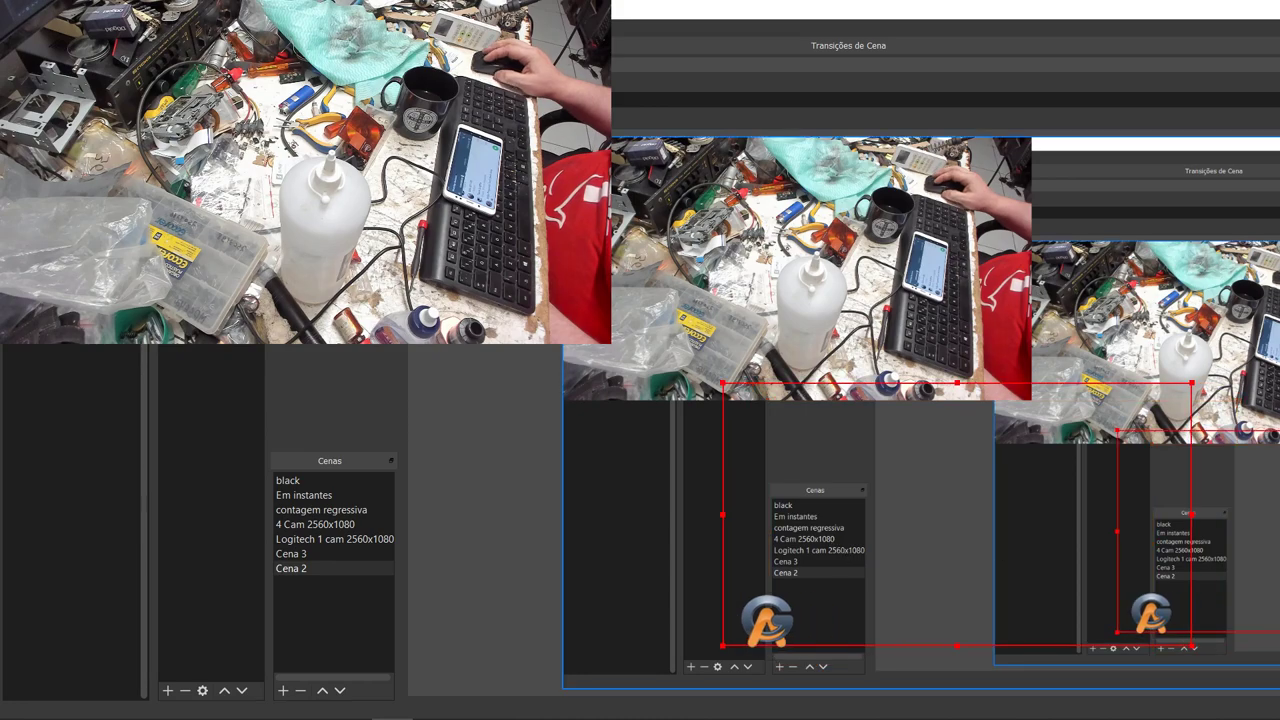
drag(930, 560, 824, 611)
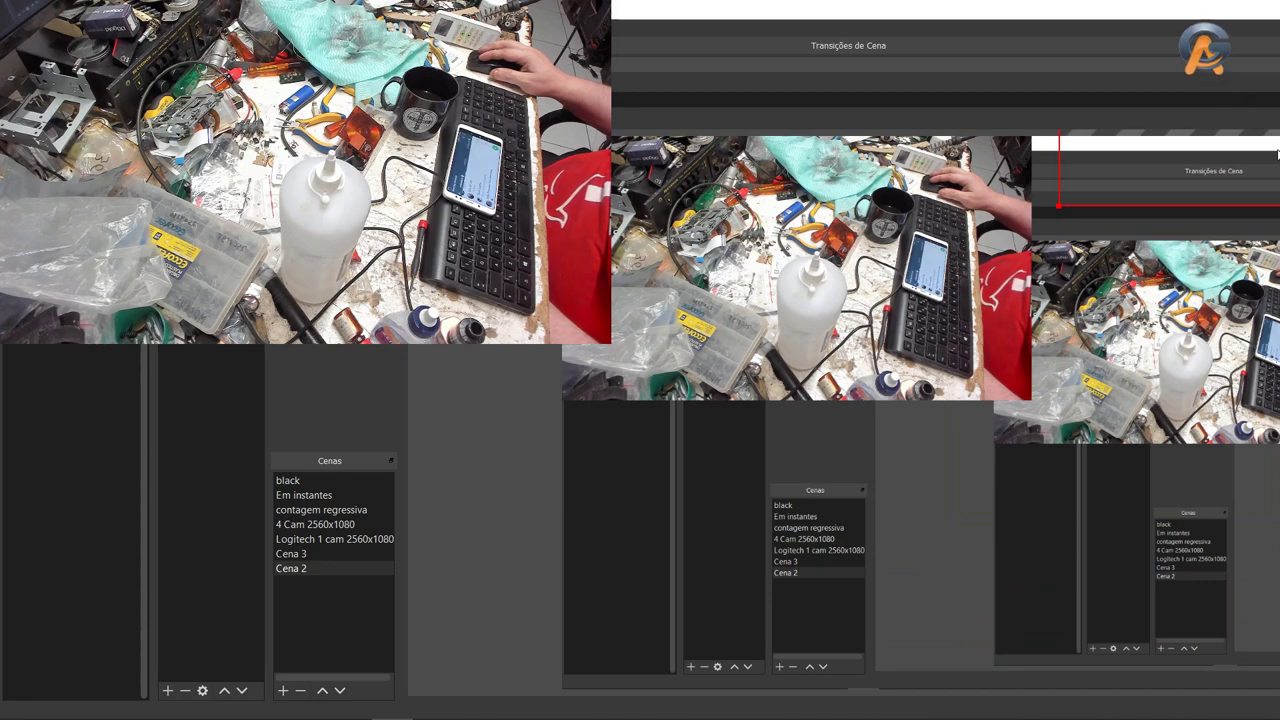
click(868, 588)
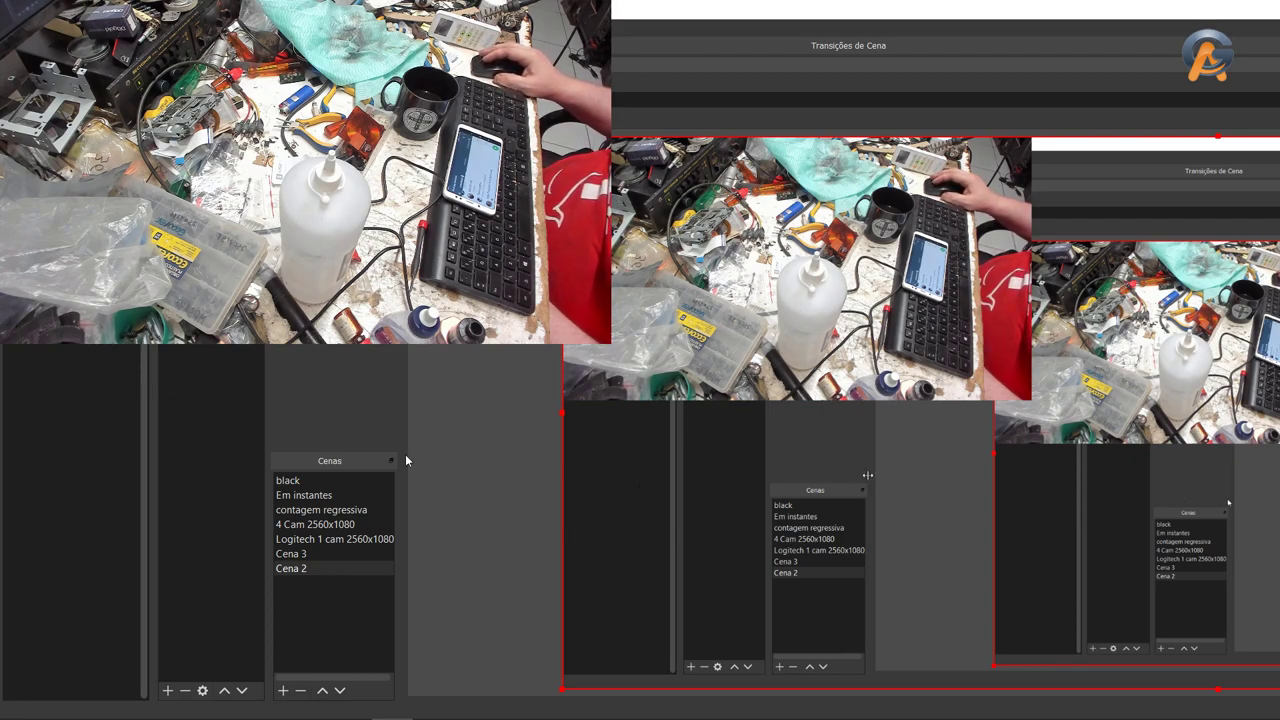
Add the existing Texto (GDI+) source to Cena 2 and place the phone-number text directly beside the logo
click(318, 527)
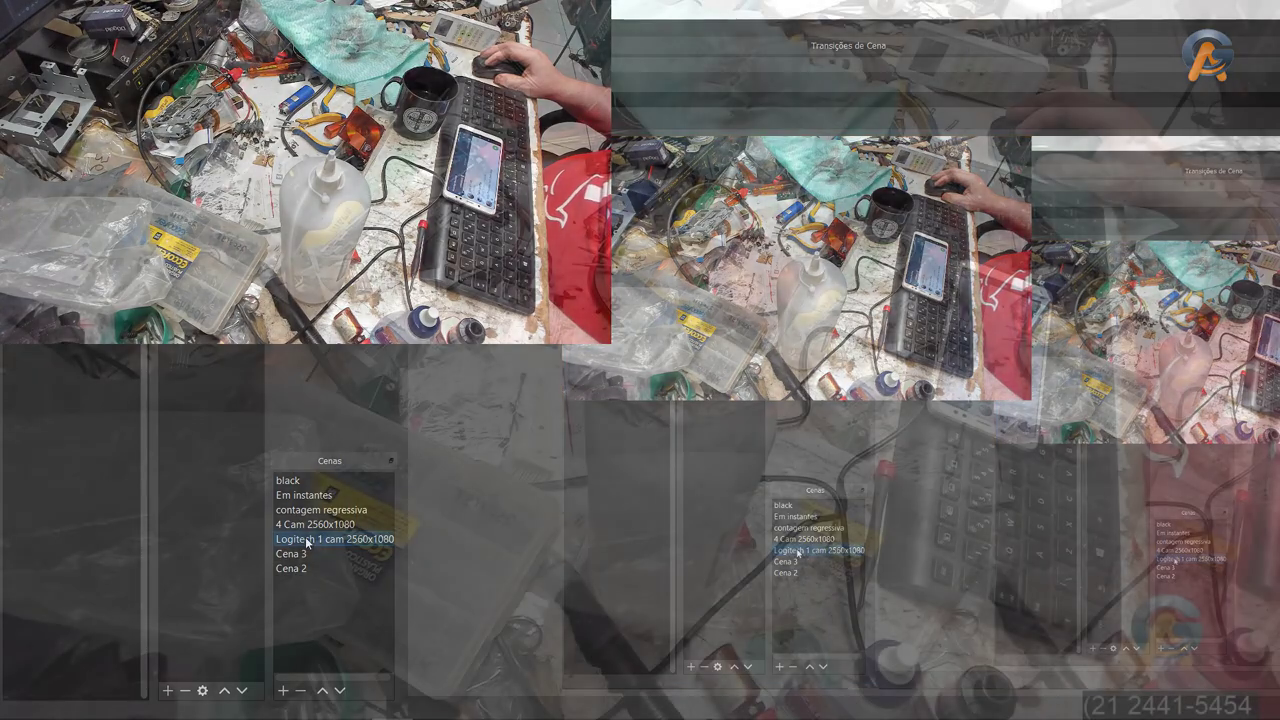
click(310, 525)
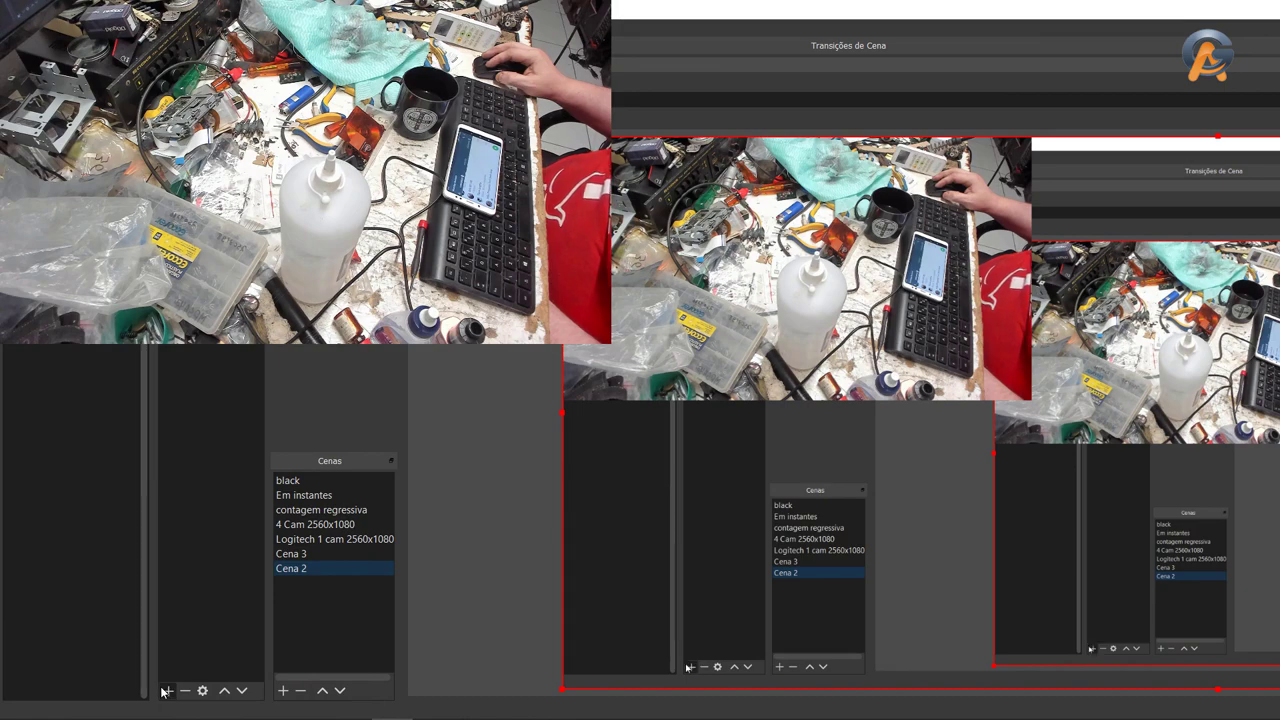
click(166, 691)
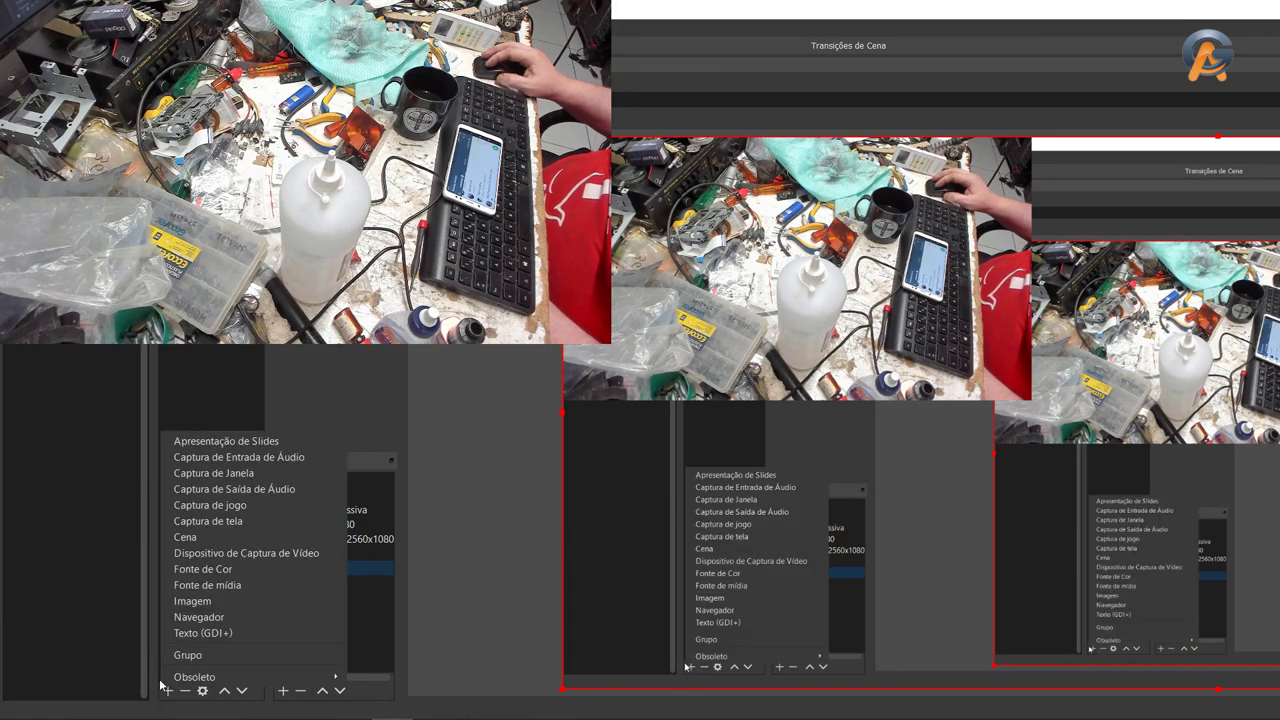
click(260, 634)
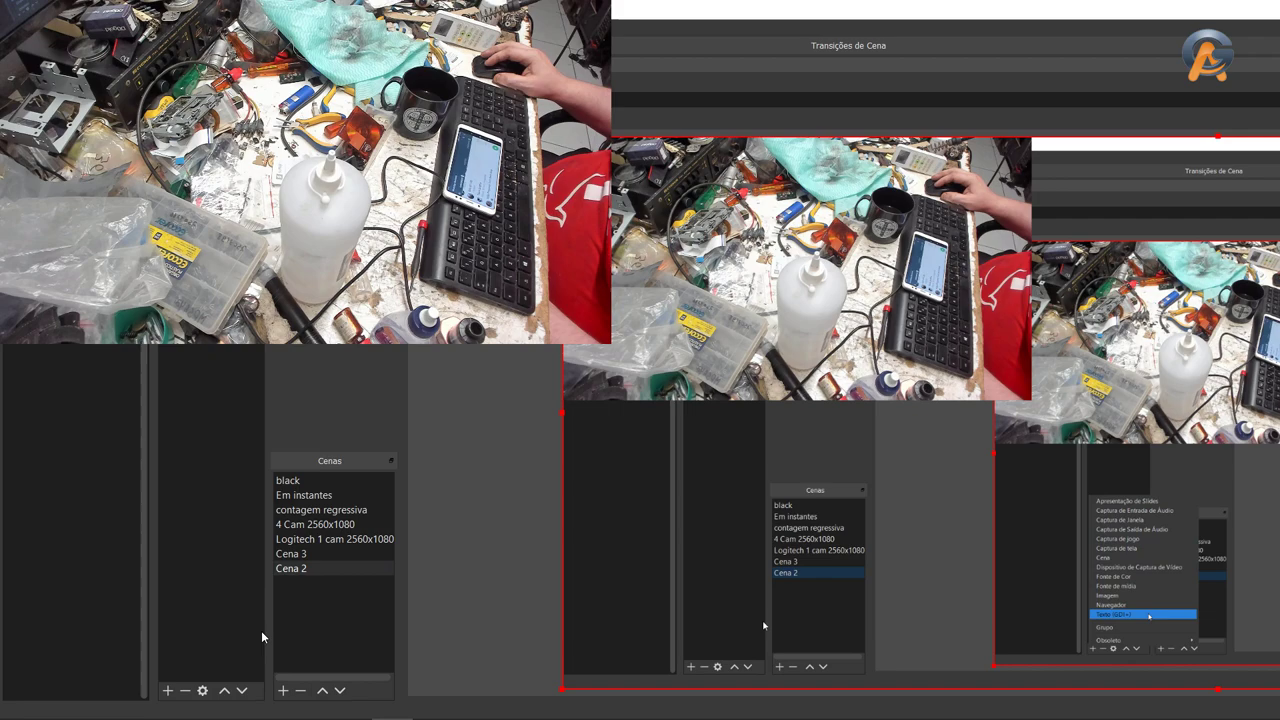
click(790, 319)
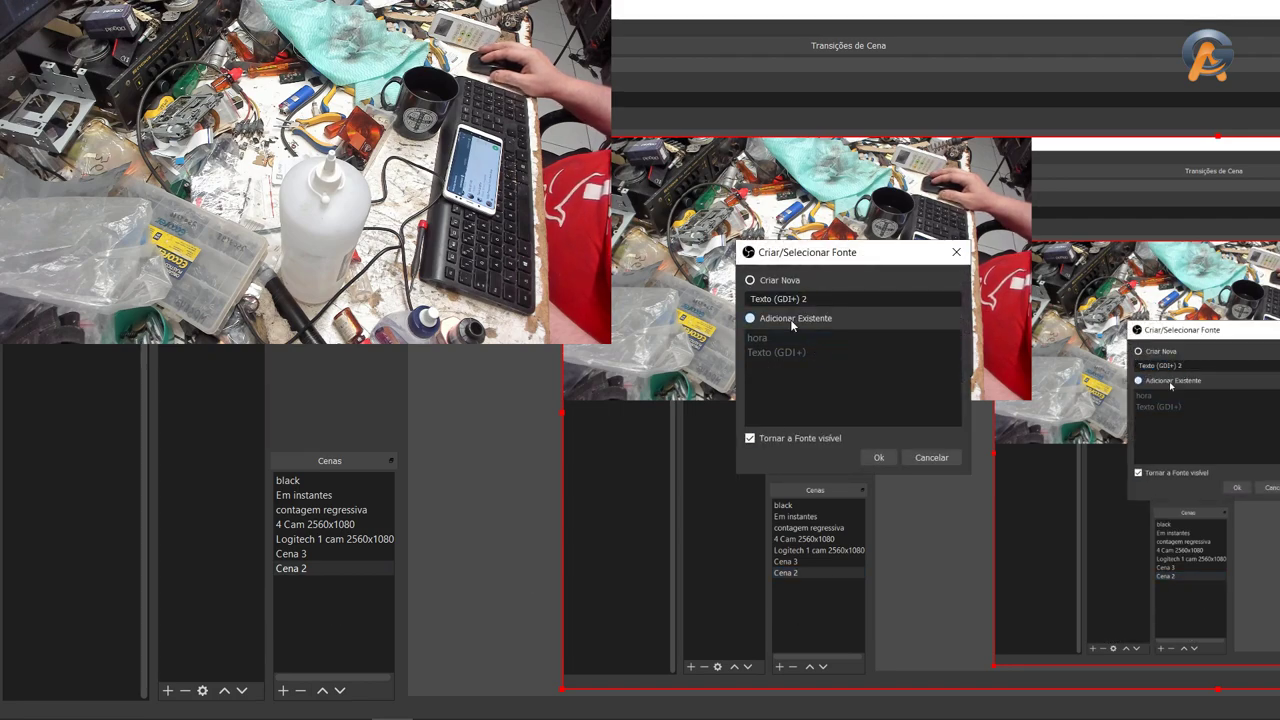
click(774, 352)
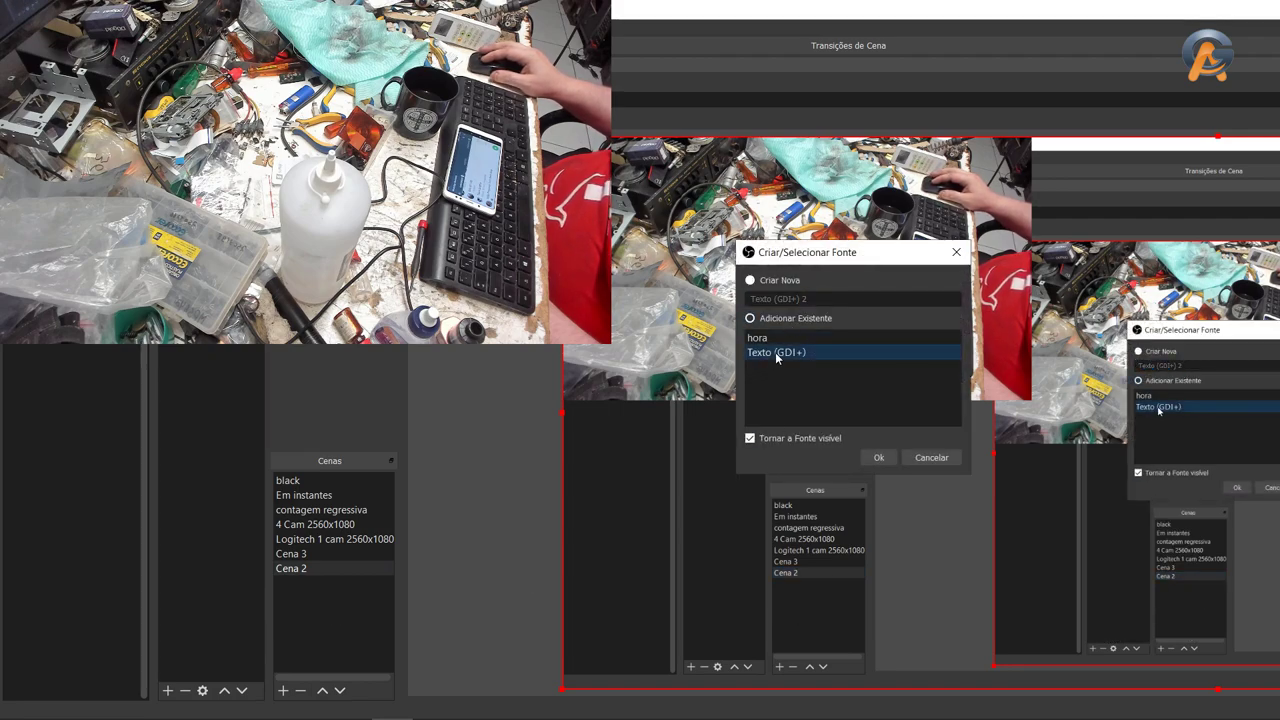
click(878, 457)
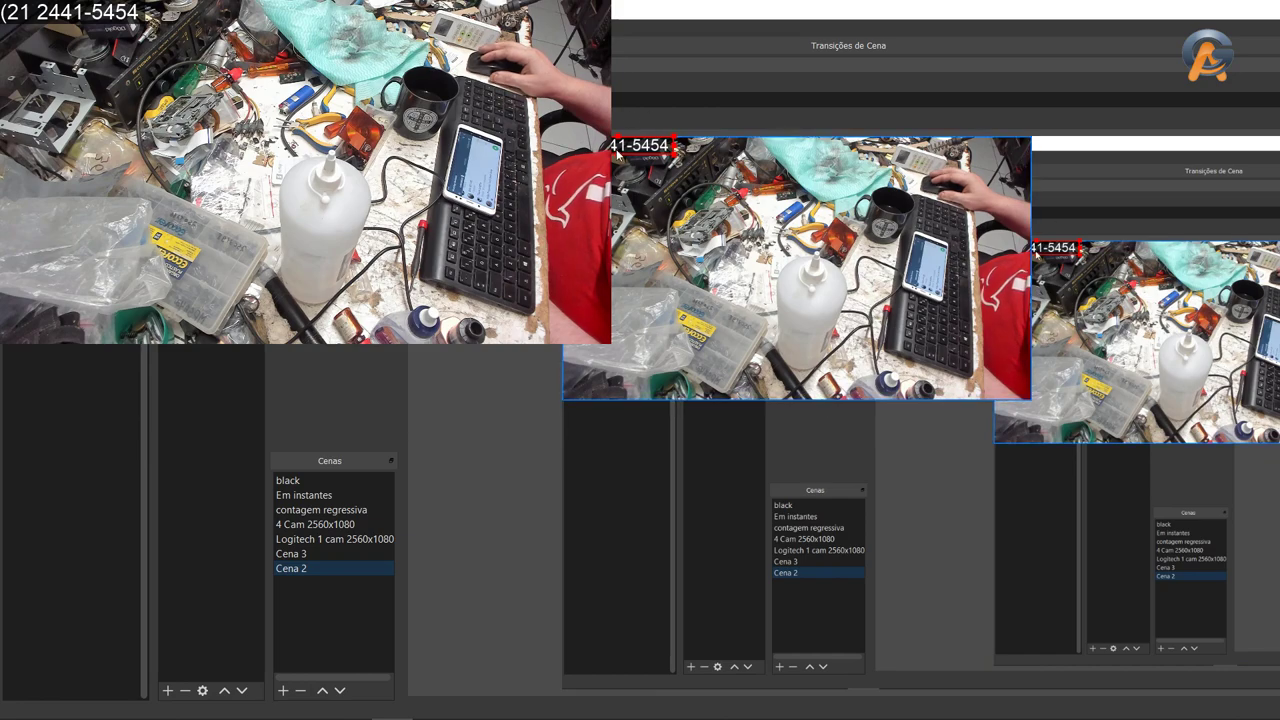
drag(617, 150, 981, 179)
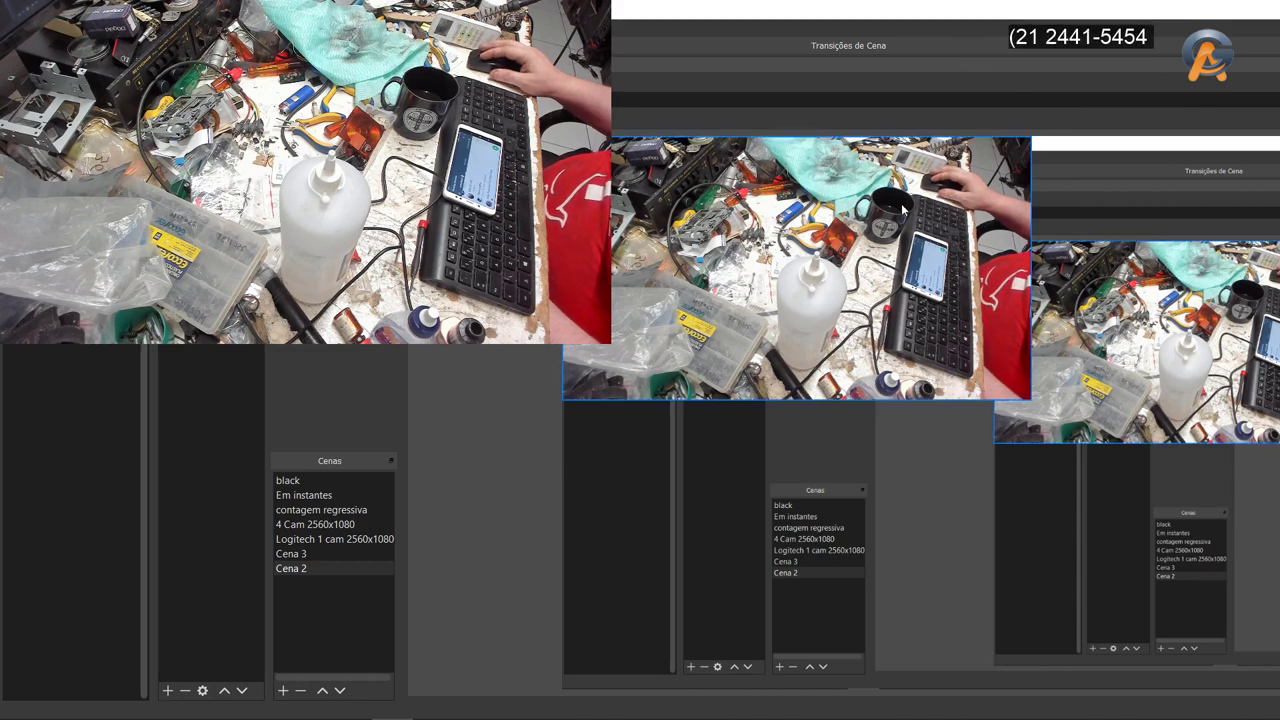
Shrink the logitech camera picture to about half its size, keeping it in the upper-left corner of the canvas
mouse_move(269, 700)
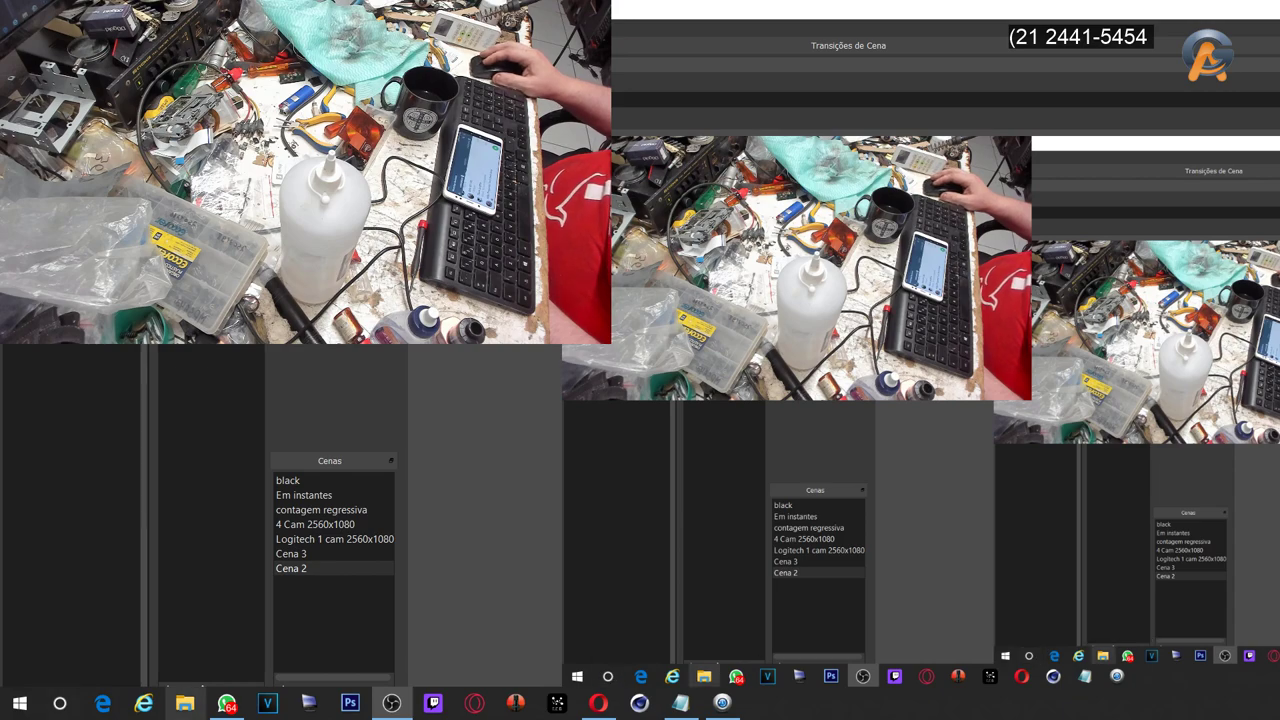
click(1034, 415)
drag(1034, 402, 799, 264)
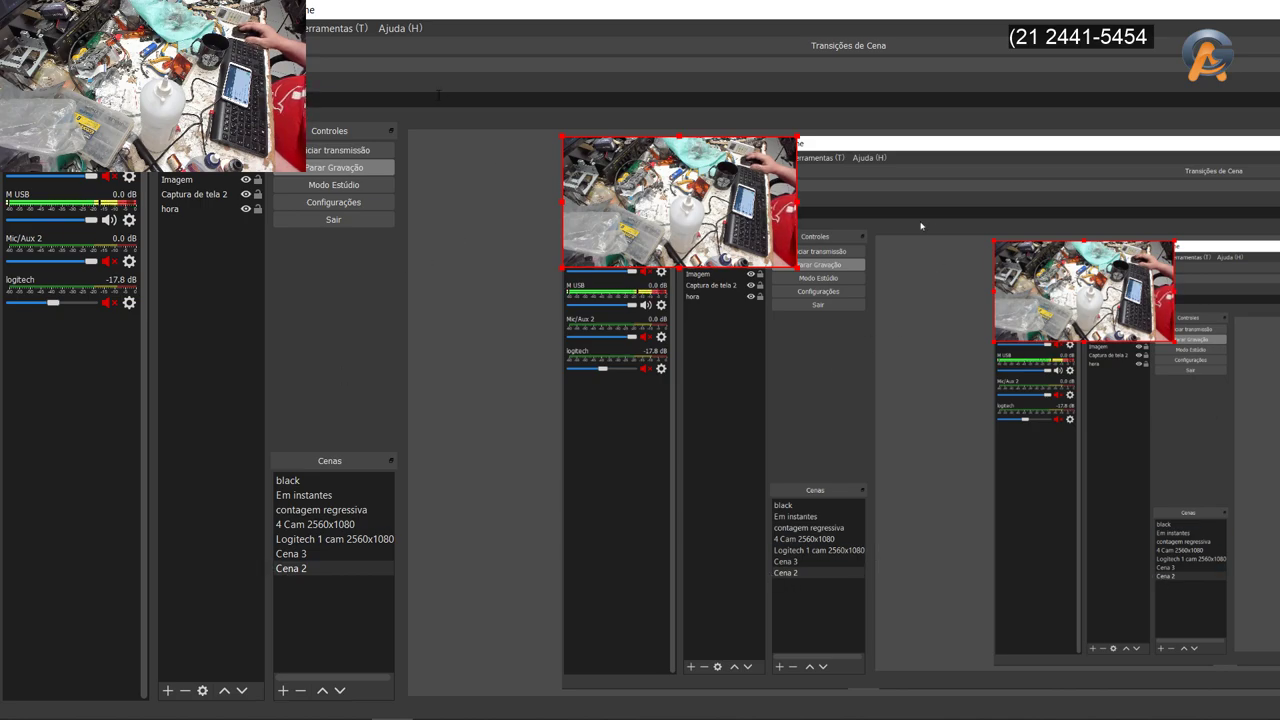
Add the existing hora text source to Cena 2 and place the clock just below the phone-number text
click(167, 691)
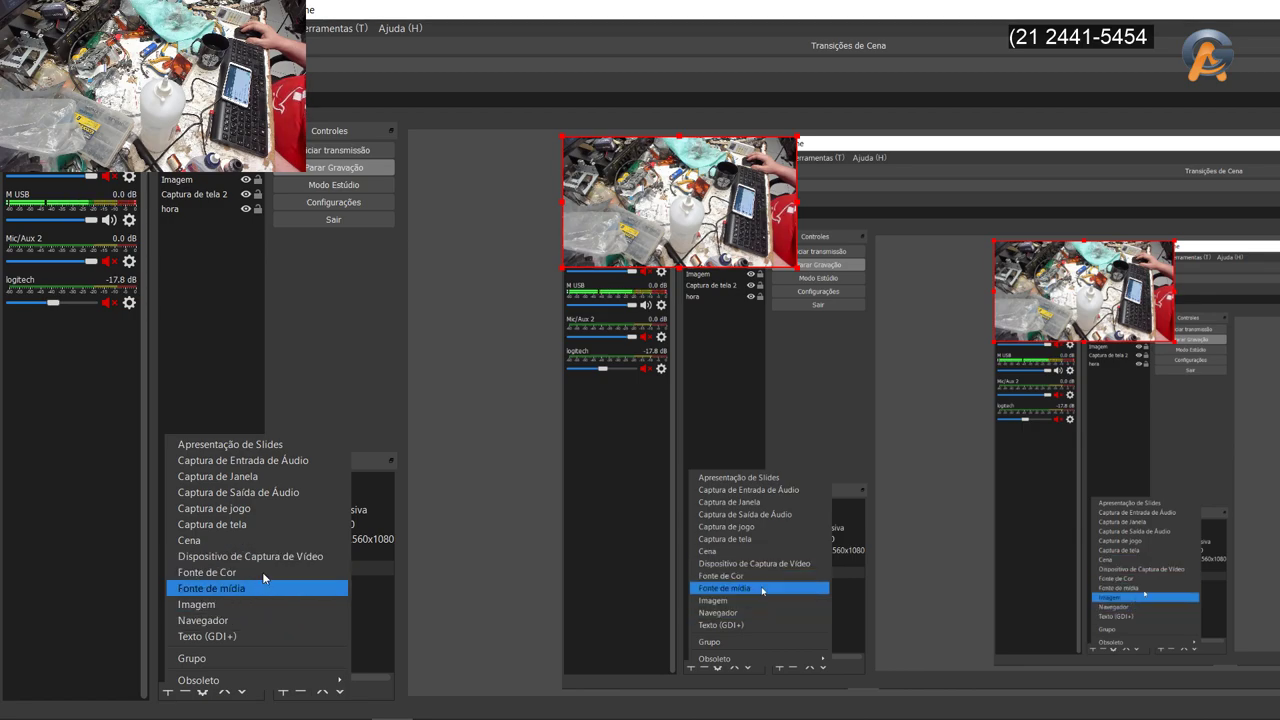
click(246, 637)
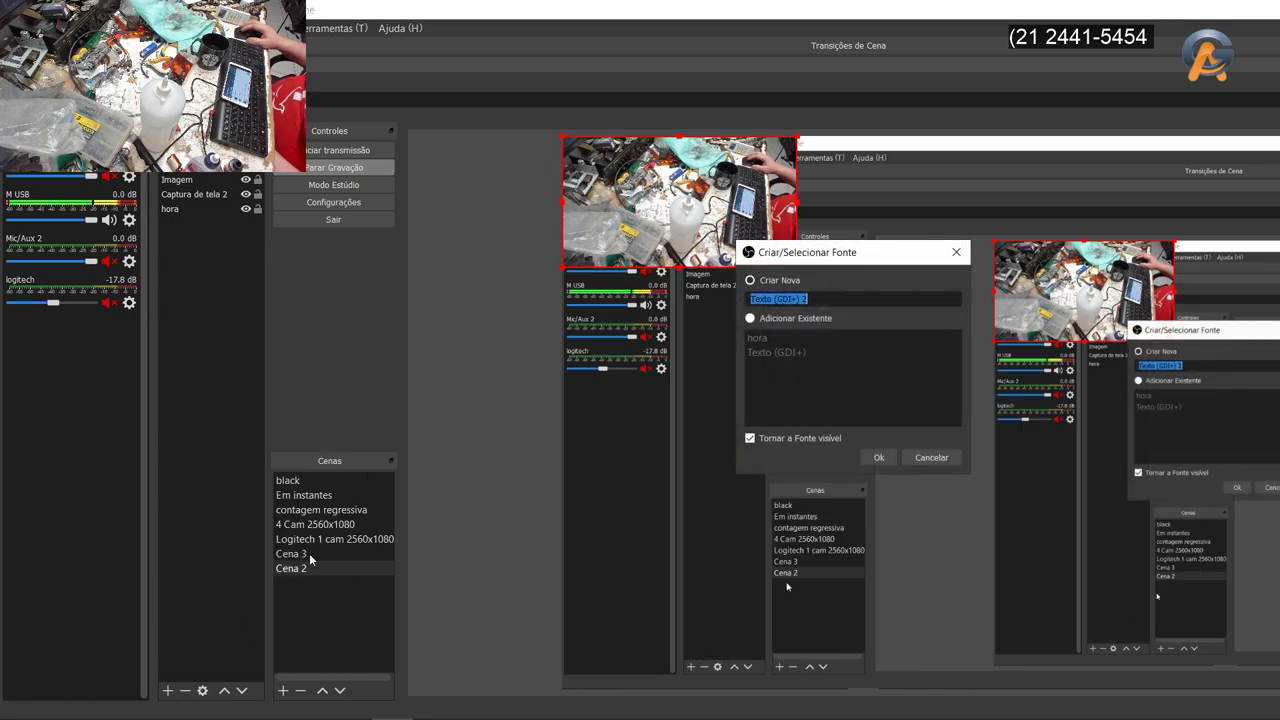
click(752, 318)
click(760, 338)
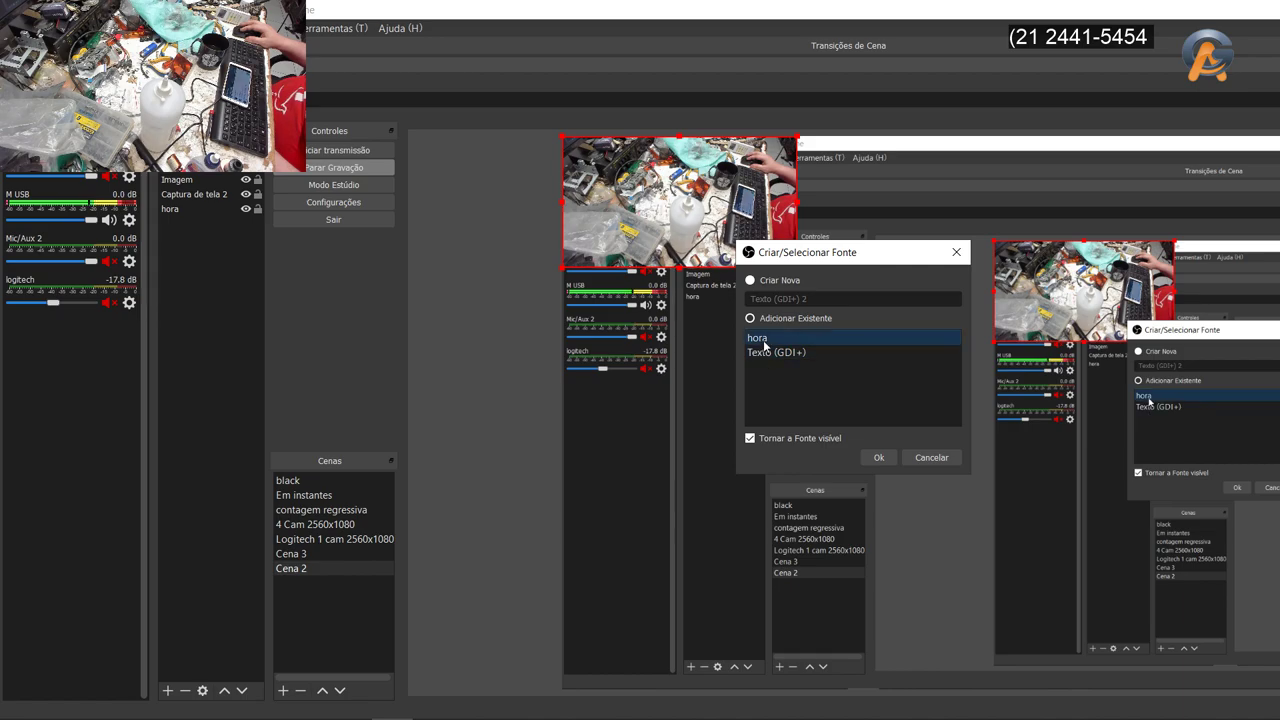
click(878, 458)
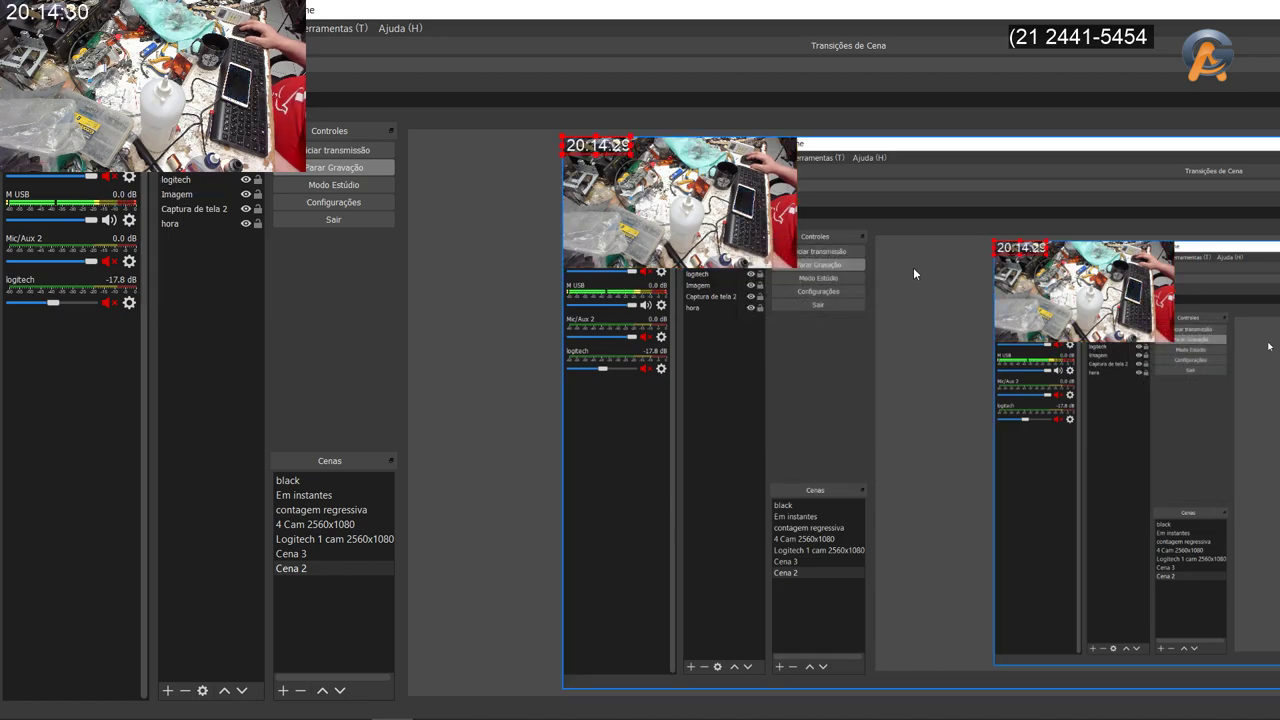
drag(602, 148, 1279, 186)
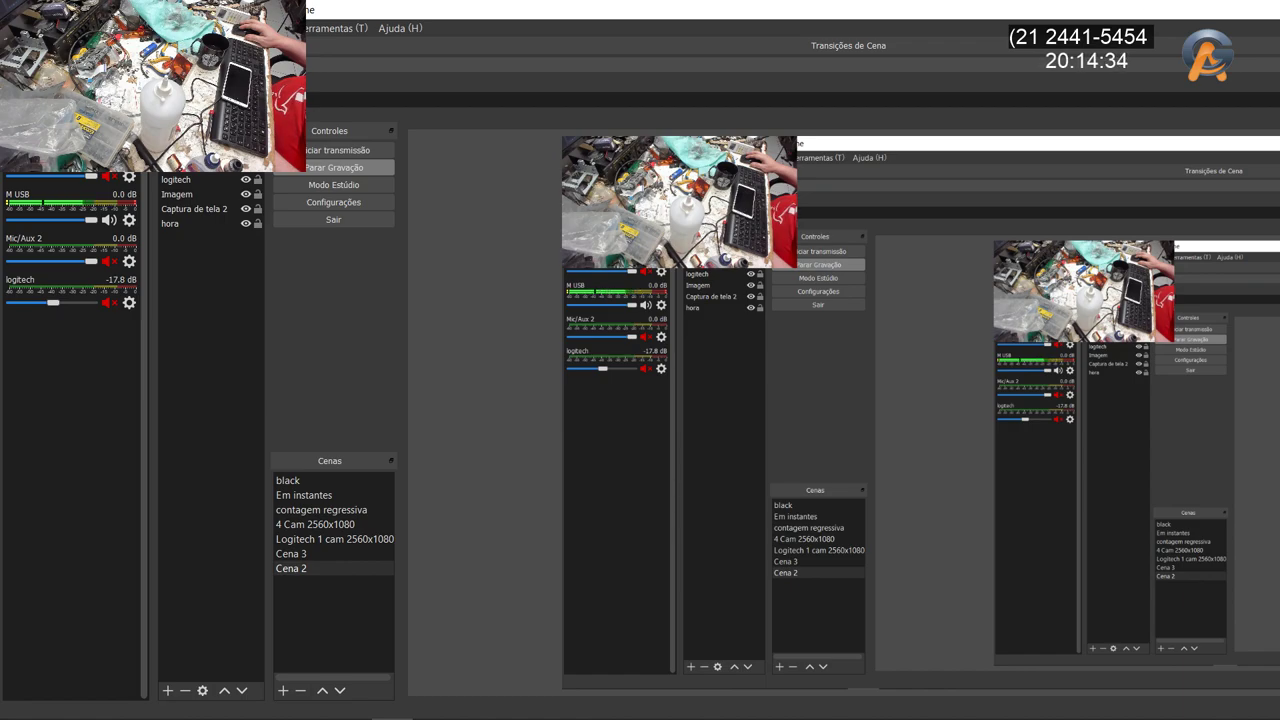
click(1184, 288)
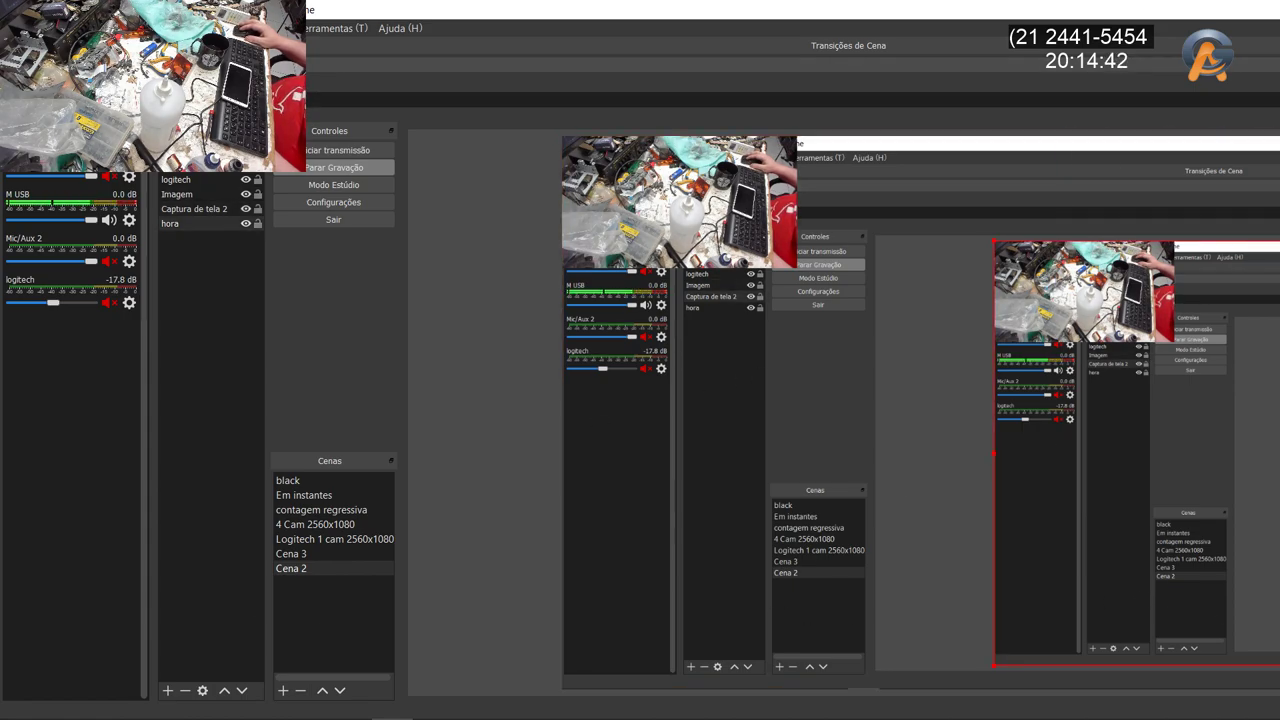
Inspect the hora source's properties, including the text file it loads from, and close them without changes
click(197, 224)
double_click(197, 224)
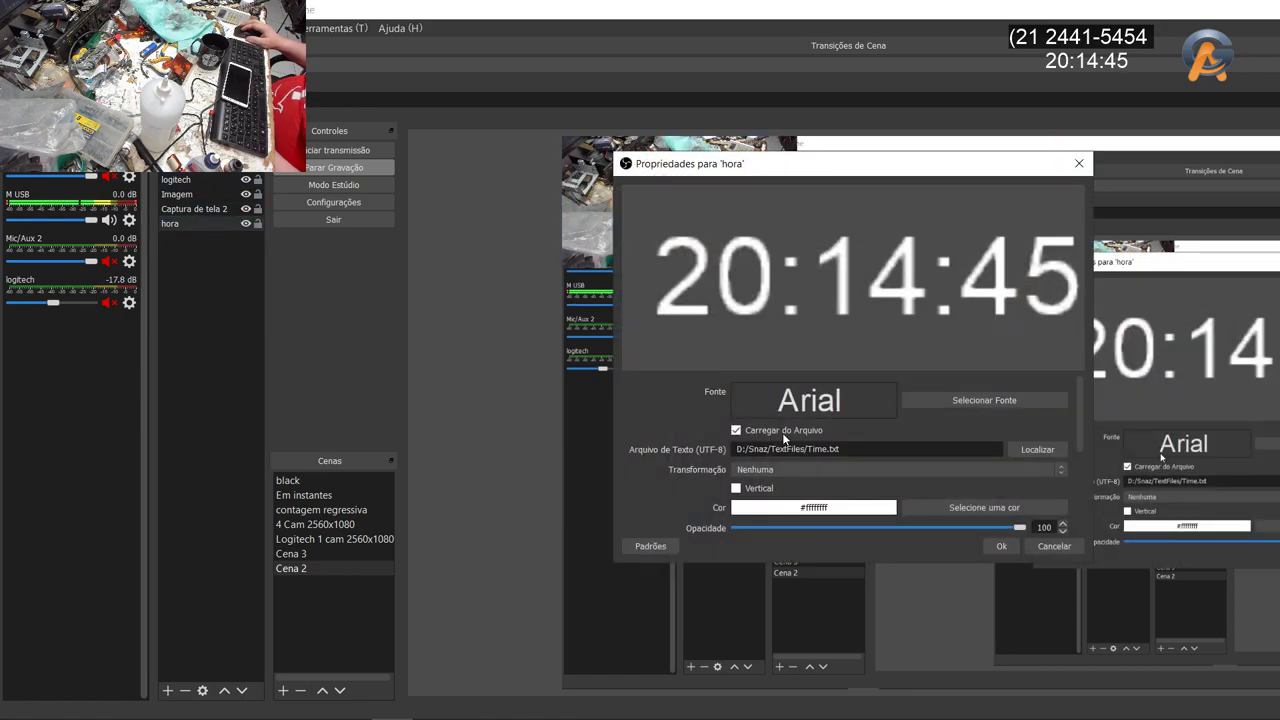
click(1056, 548)
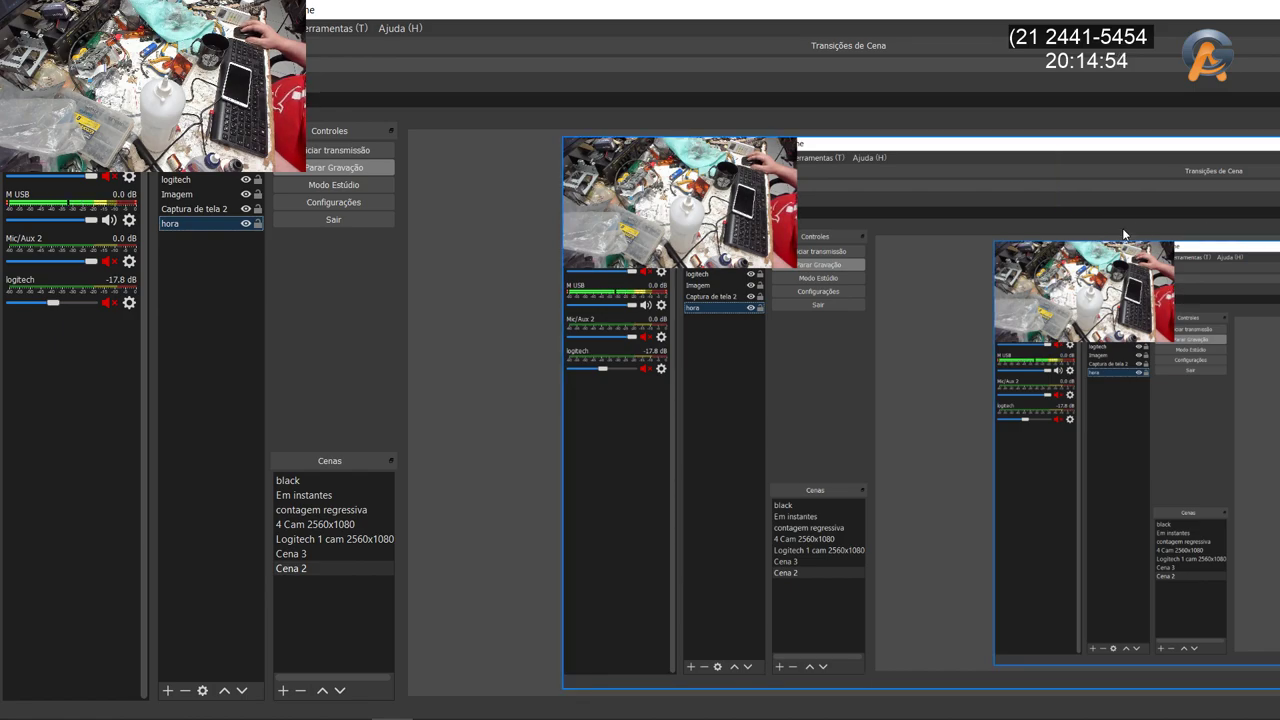
click(871, 340)
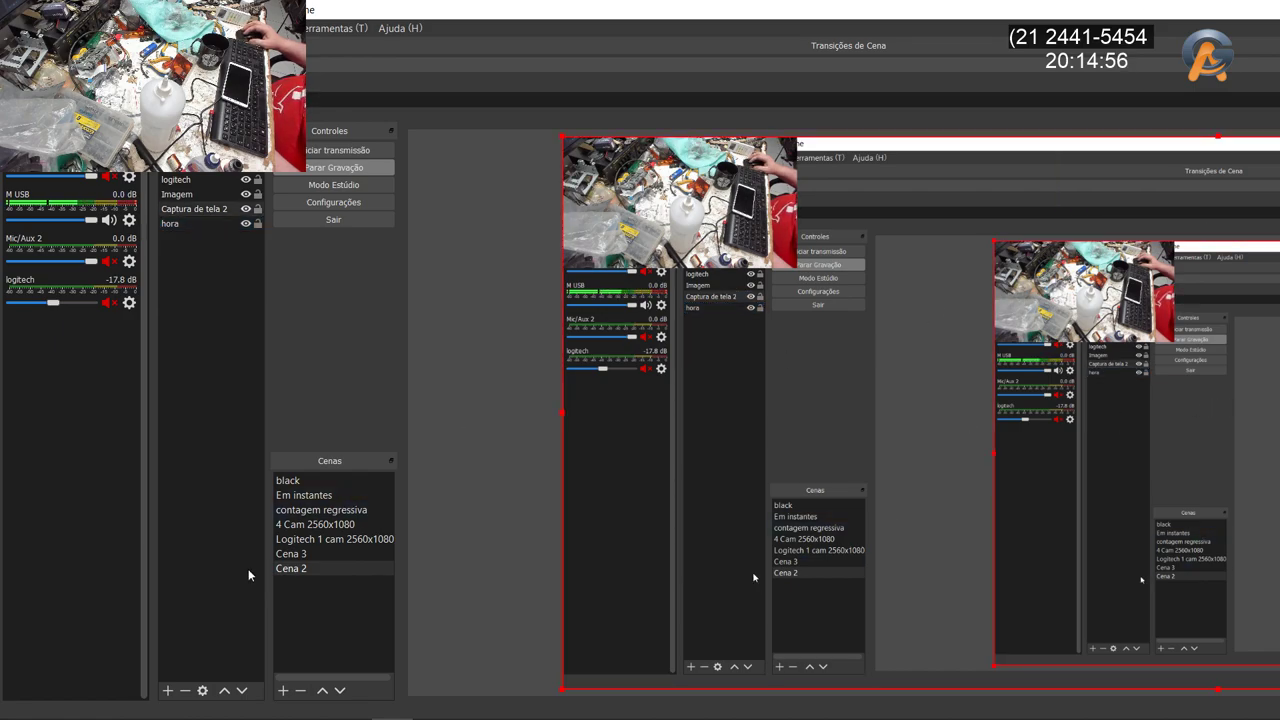
Create a new Texto (GDI+) source named Data in Cena 2
click(168, 690)
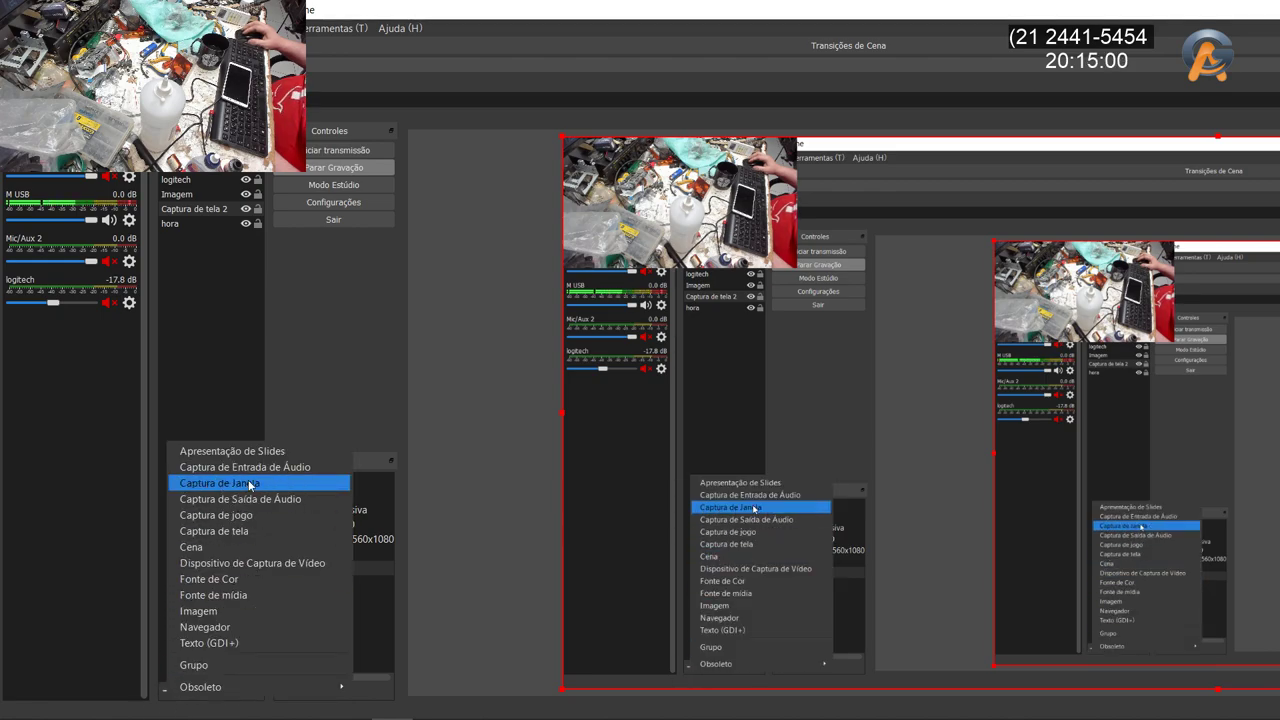
click(218, 643)
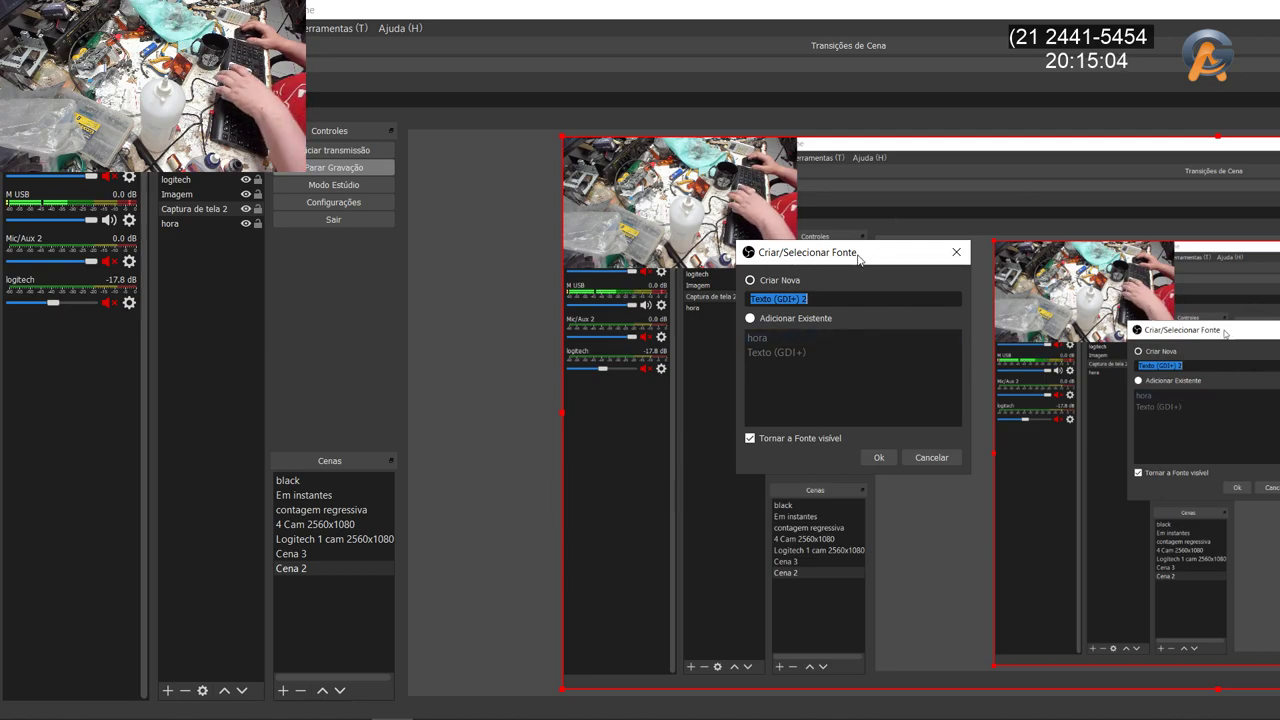
text(j)
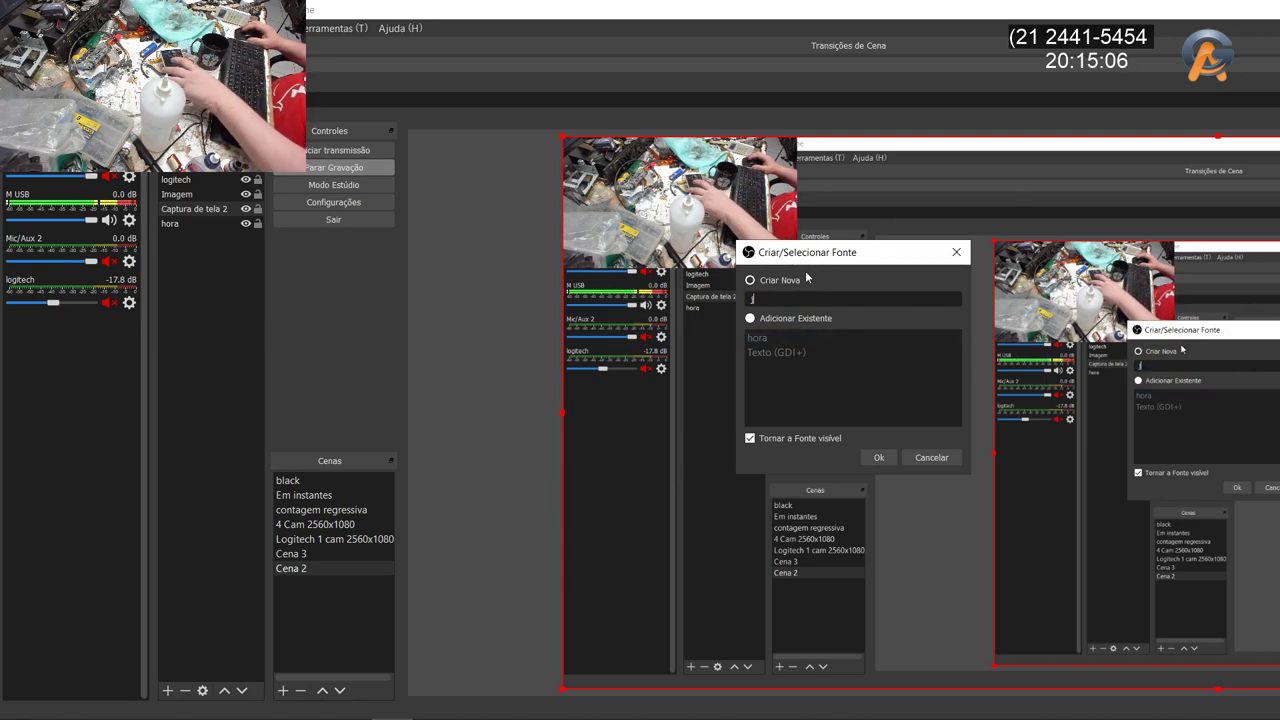
key(BackSpace)
text(D)
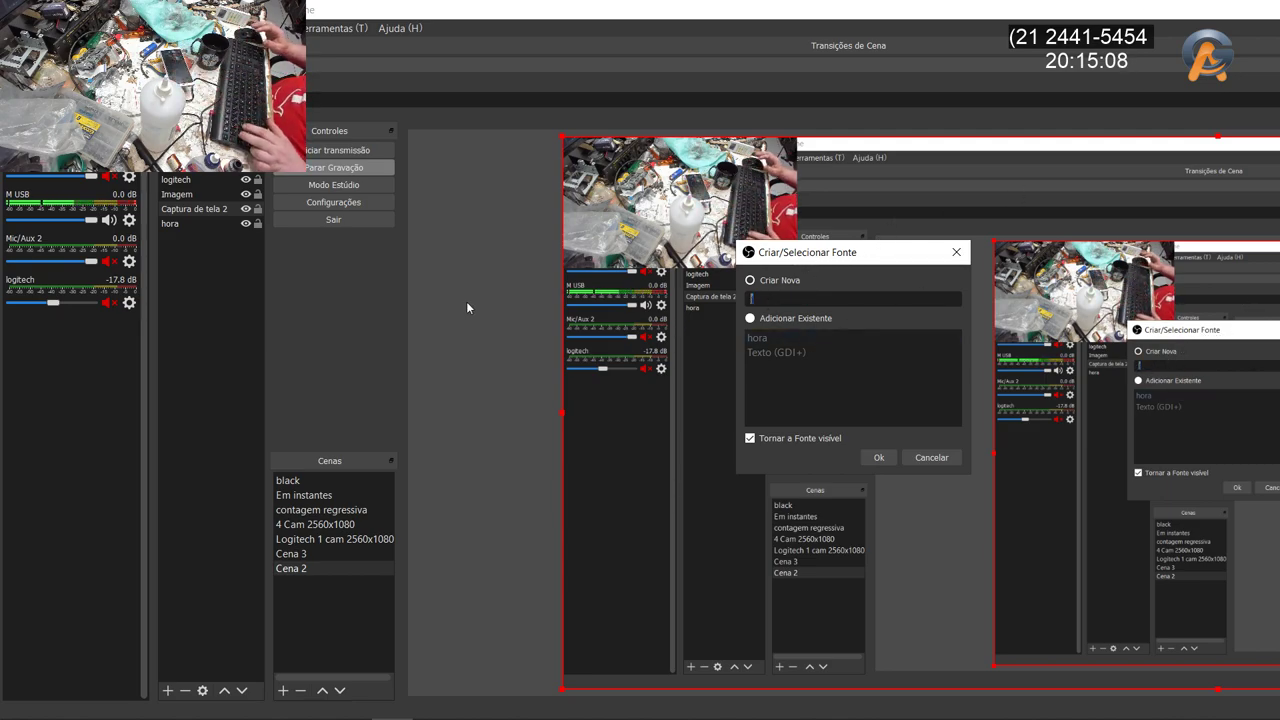
text(ata)
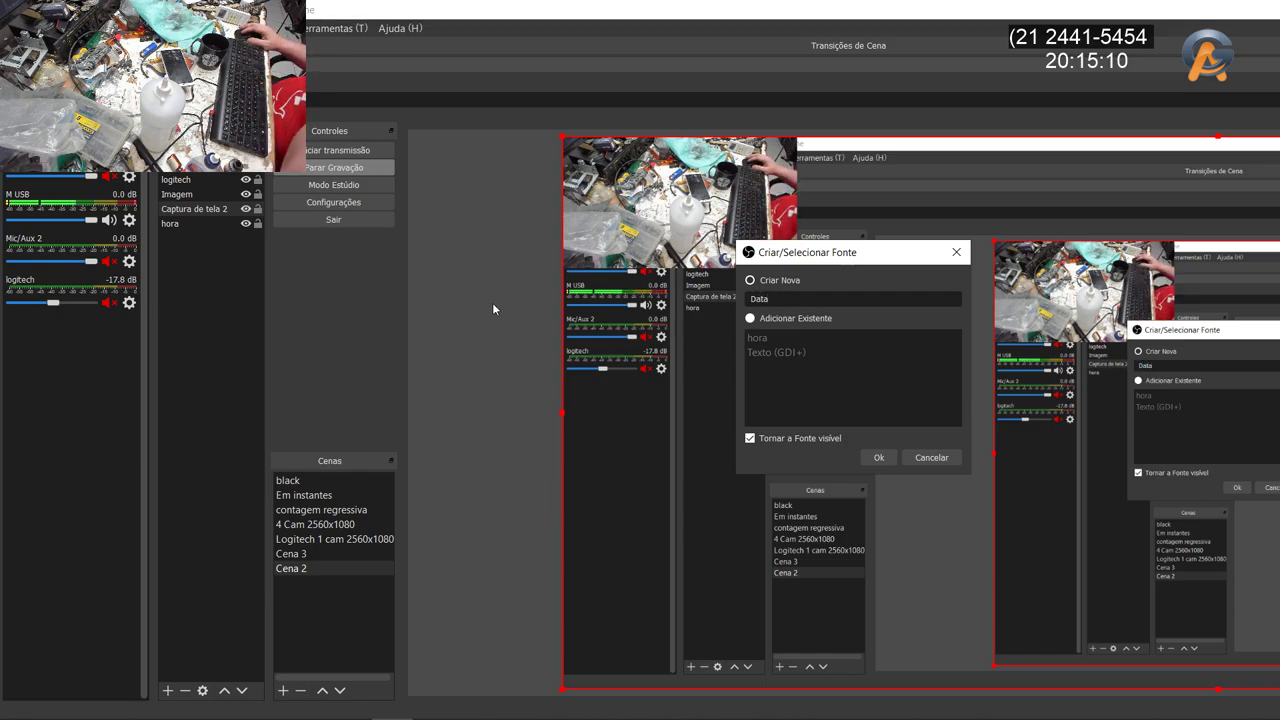
key(Return)
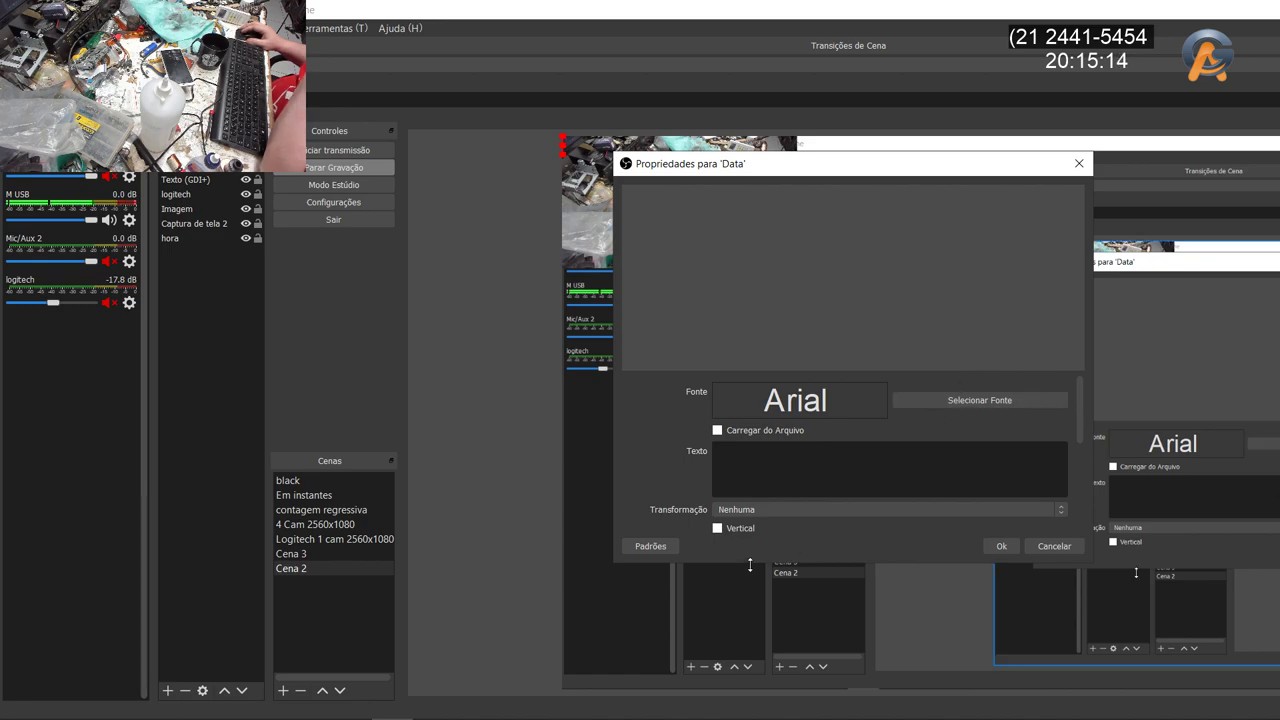
Set the Data text source to load its text from the file D:/Snaz/TextFiles/Date.txt
click(717, 432)
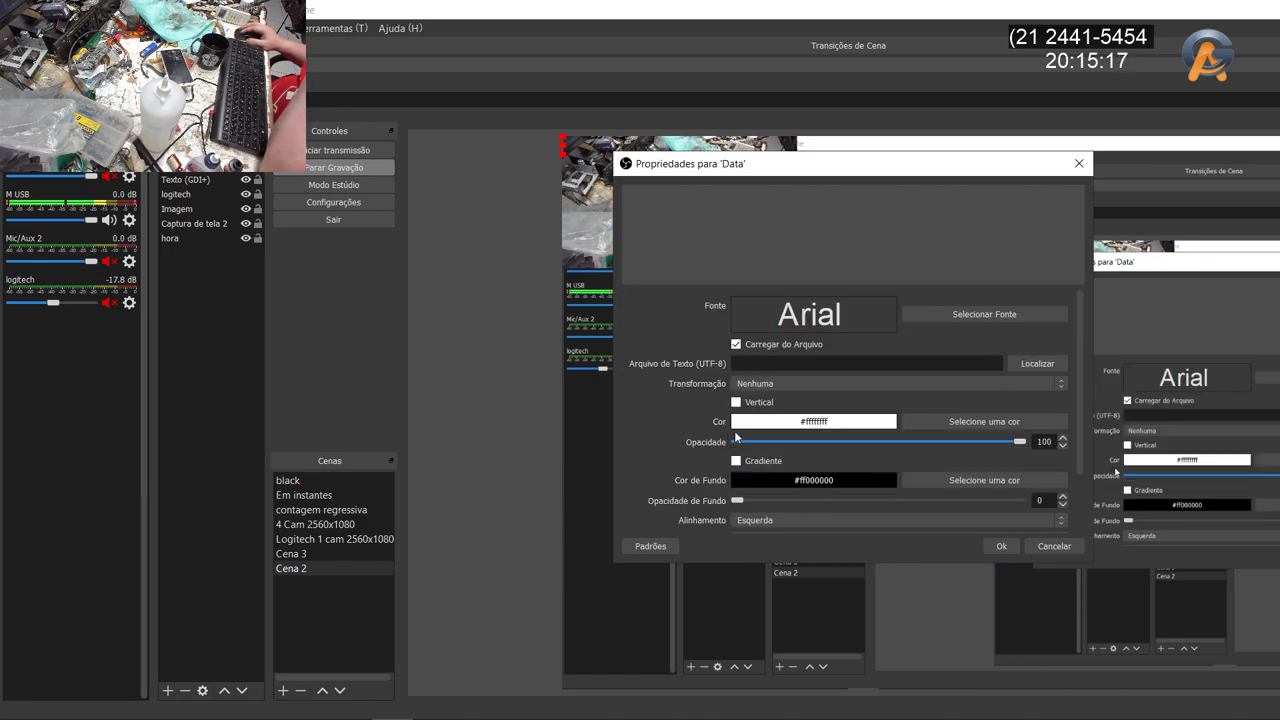
click(1052, 367)
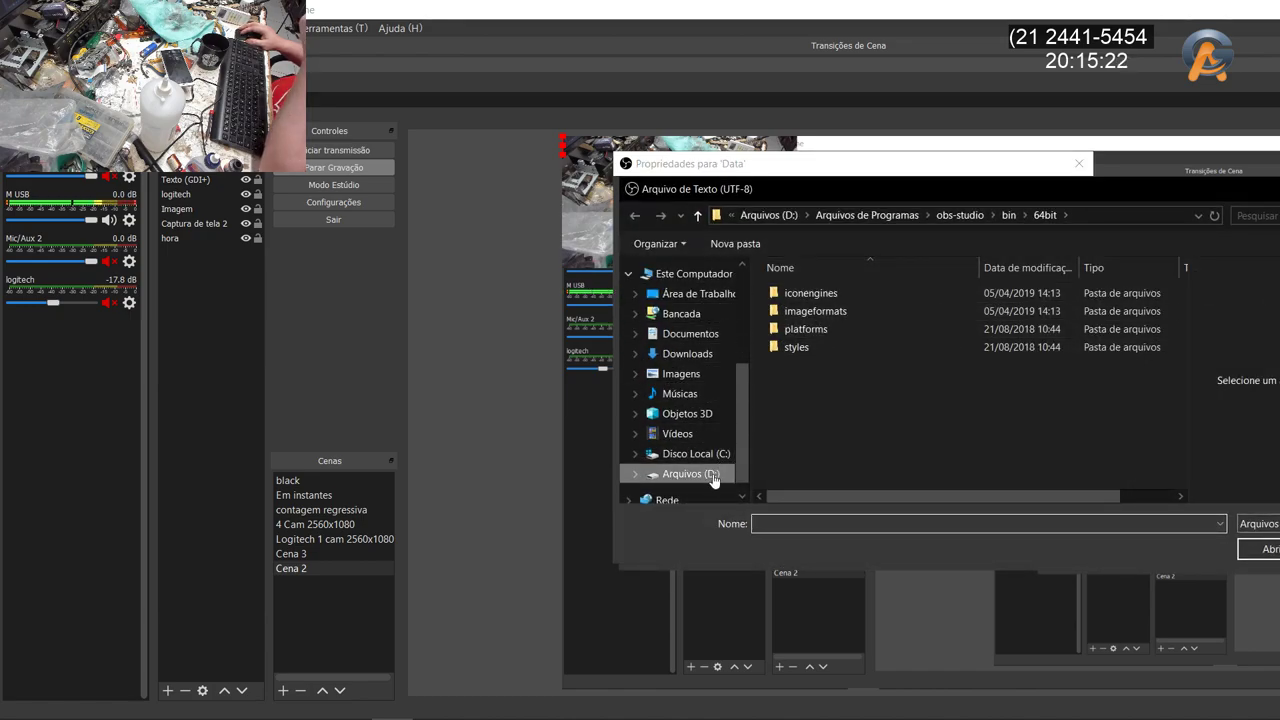
click(714, 477)
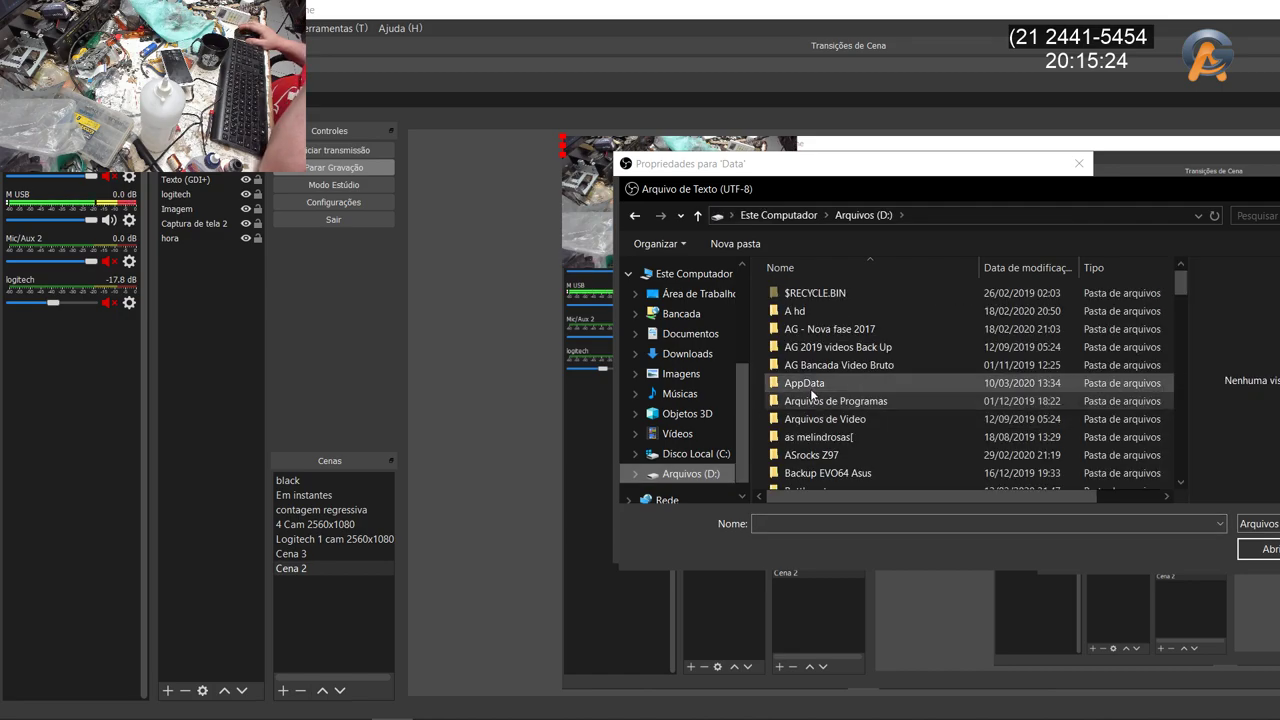
scroll(810, 388, down, 3)
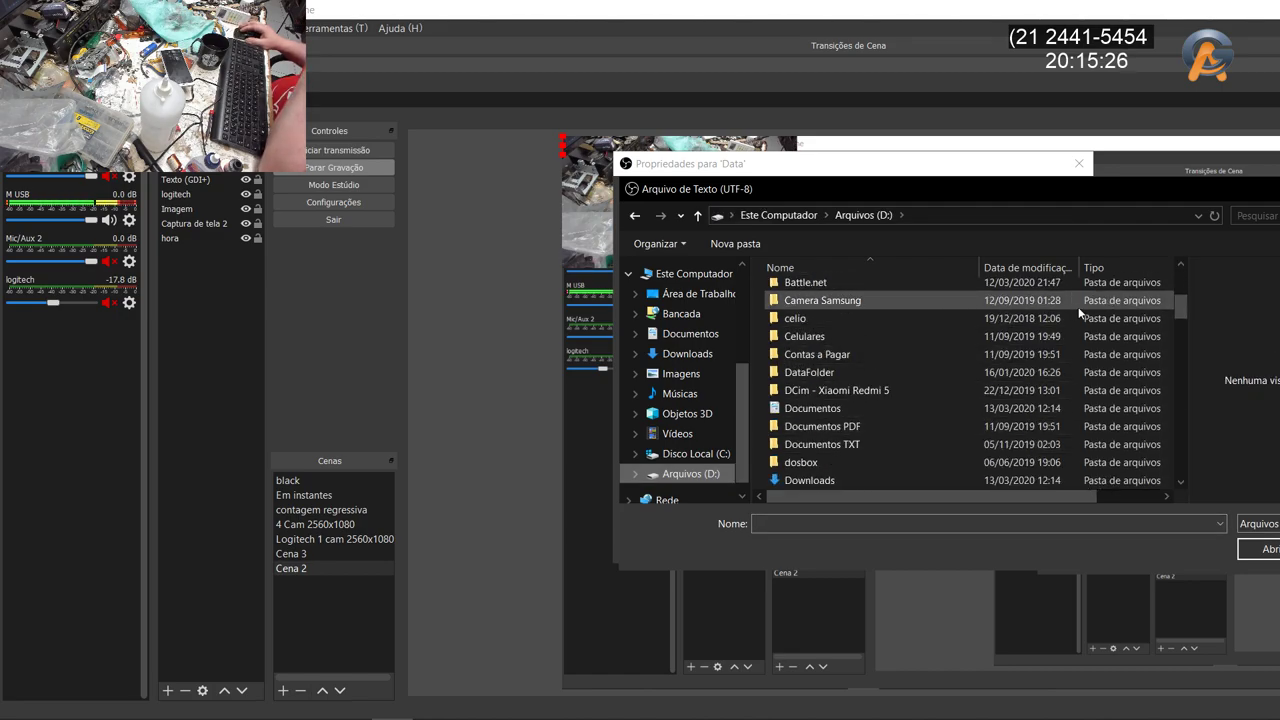
drag(1181, 312, 1156, 398)
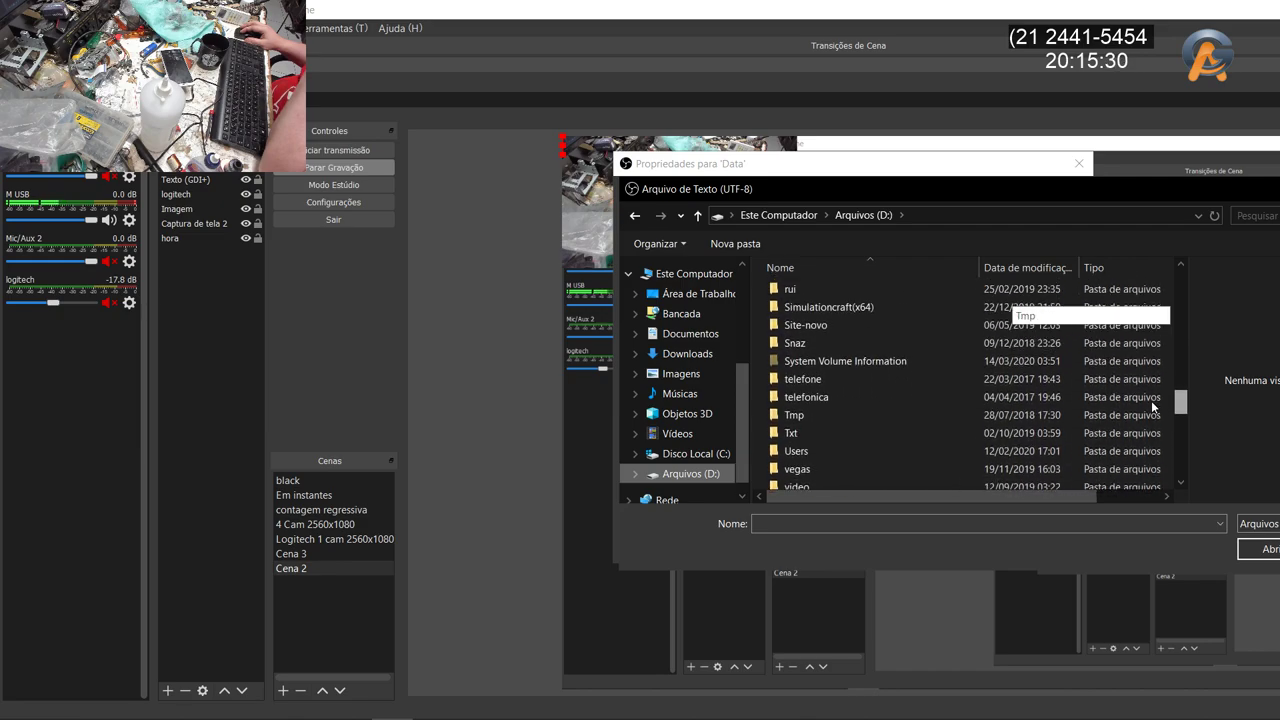
double_click(825, 339)
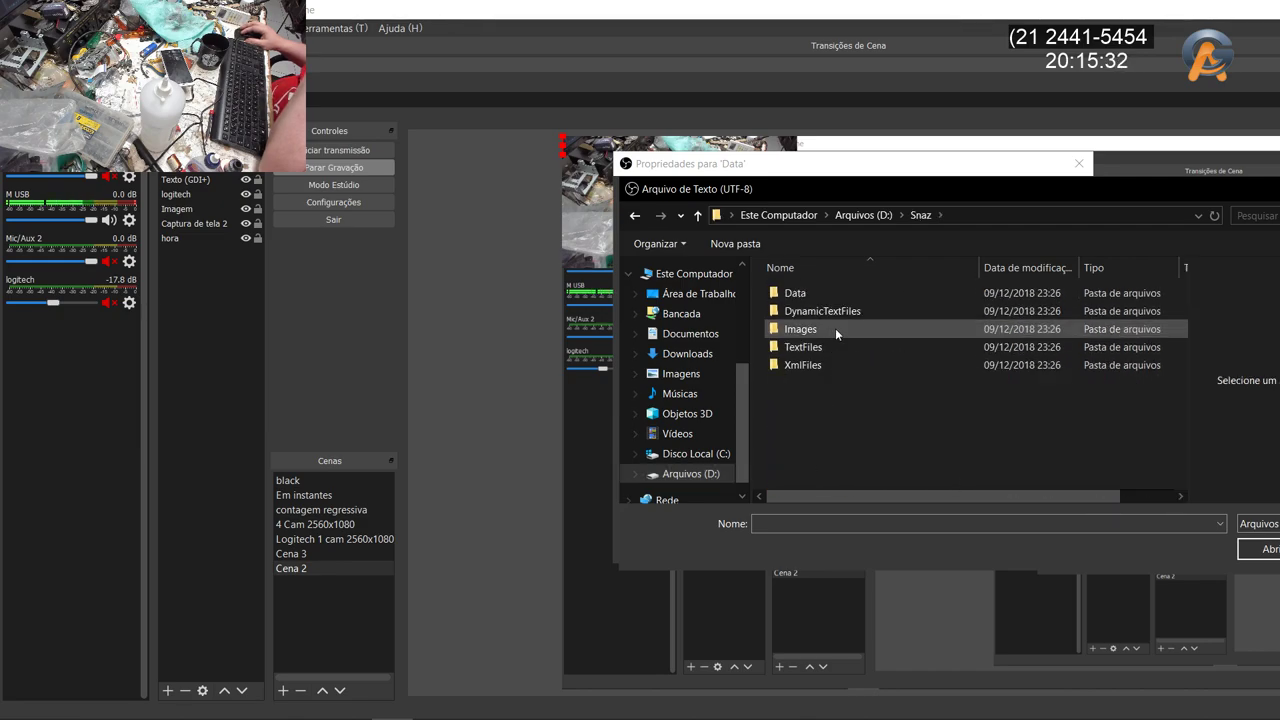
double_click(839, 346)
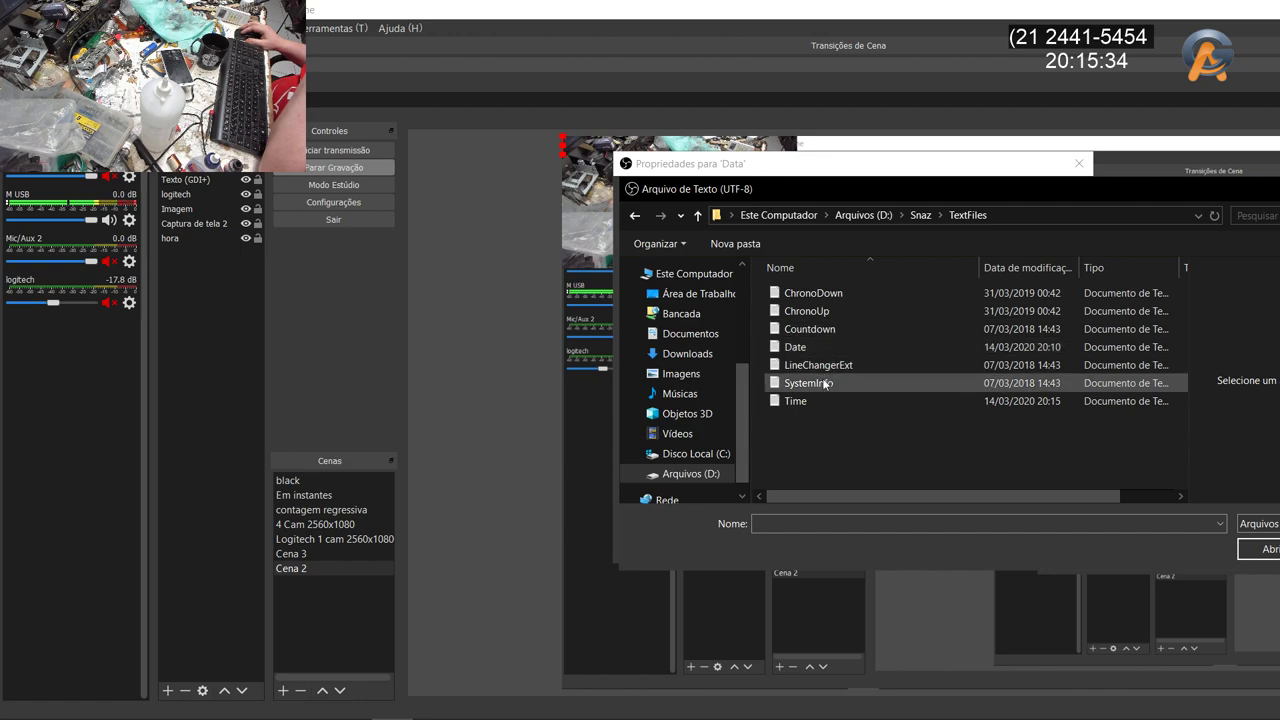
click(821, 347)
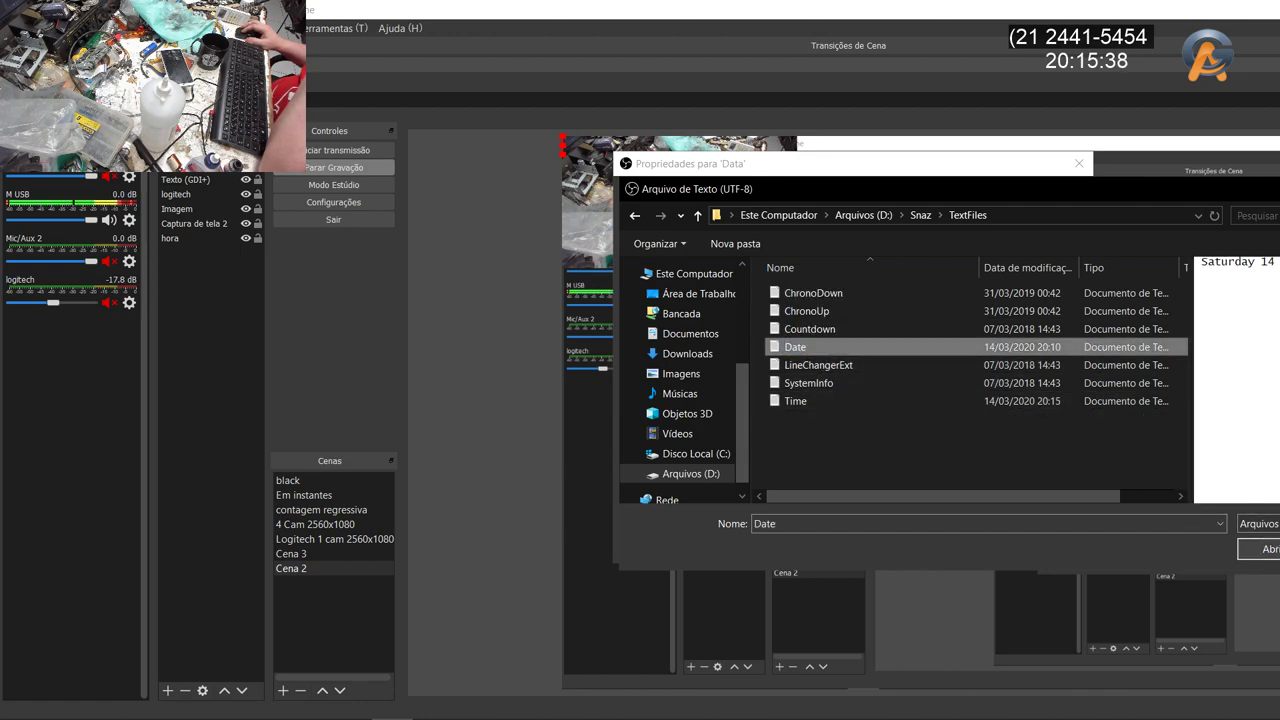
click(1267, 551)
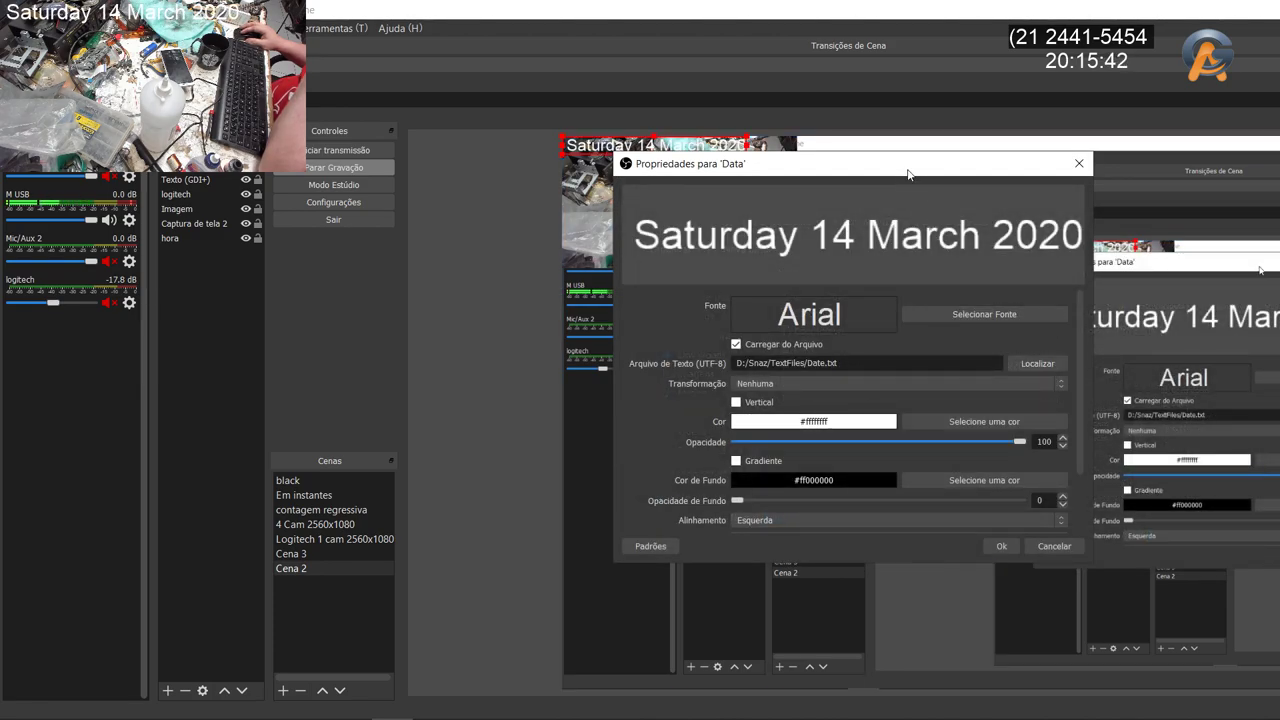
Move the date text out of the canvas corner to just below the clock and accept the Data source's properties
drag(909, 172, 708, 332)
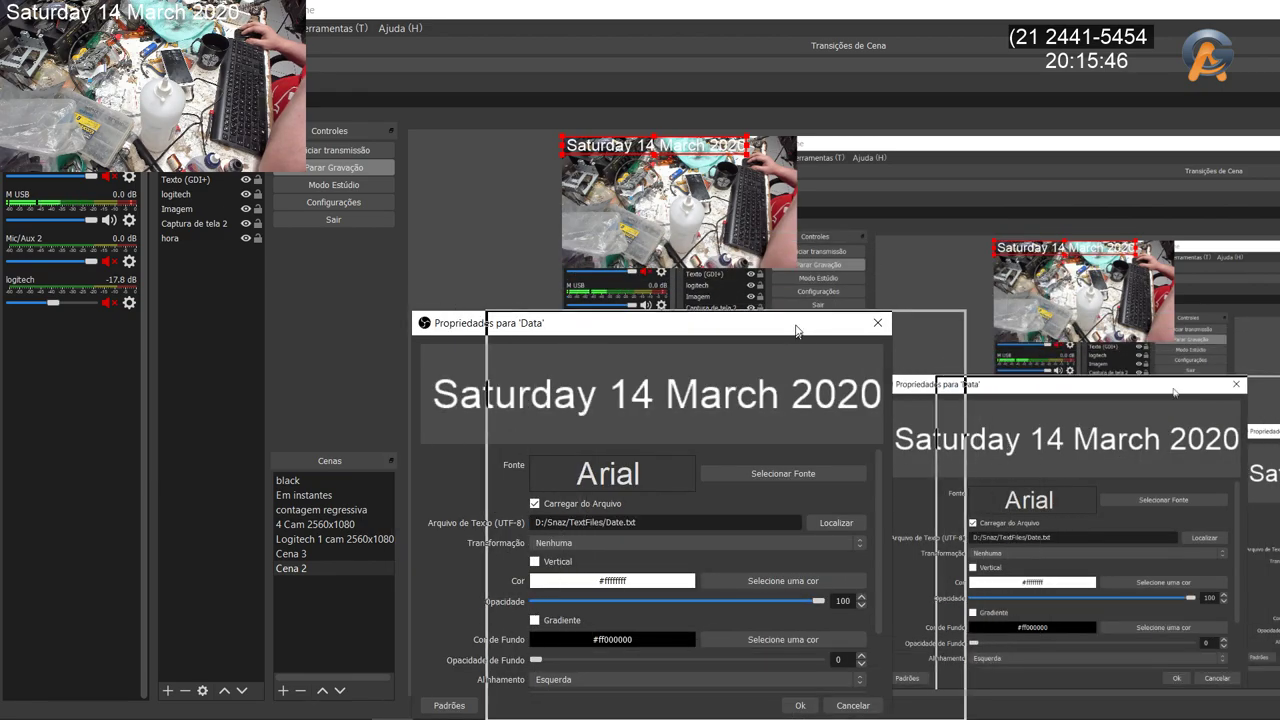
drag(797, 333, 873, 326)
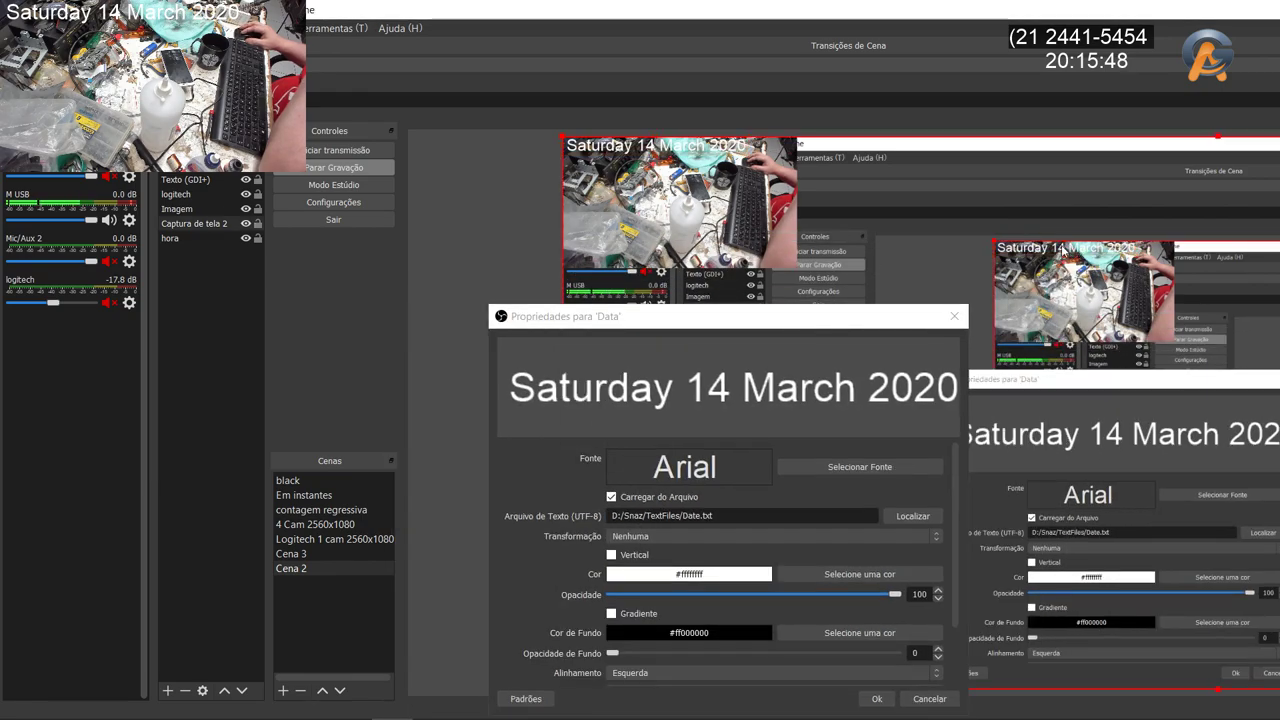
click(626, 150)
drag(623, 150, 799, 161)
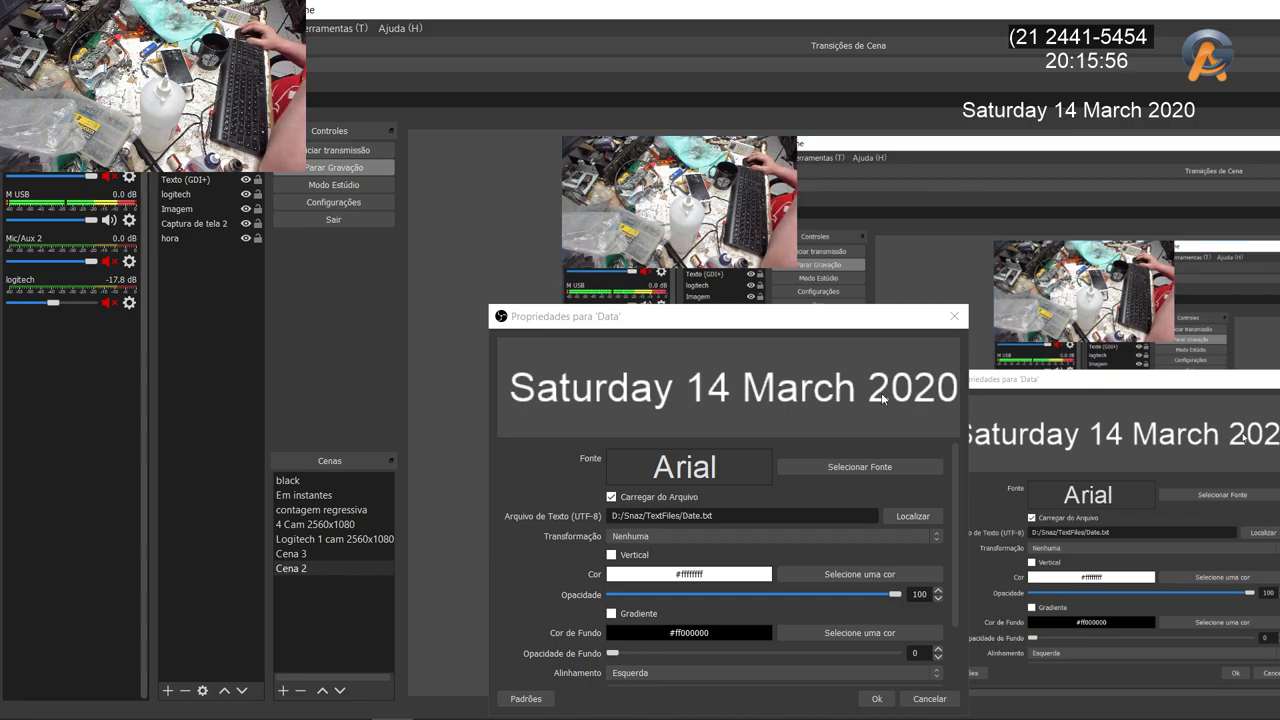
click(874, 699)
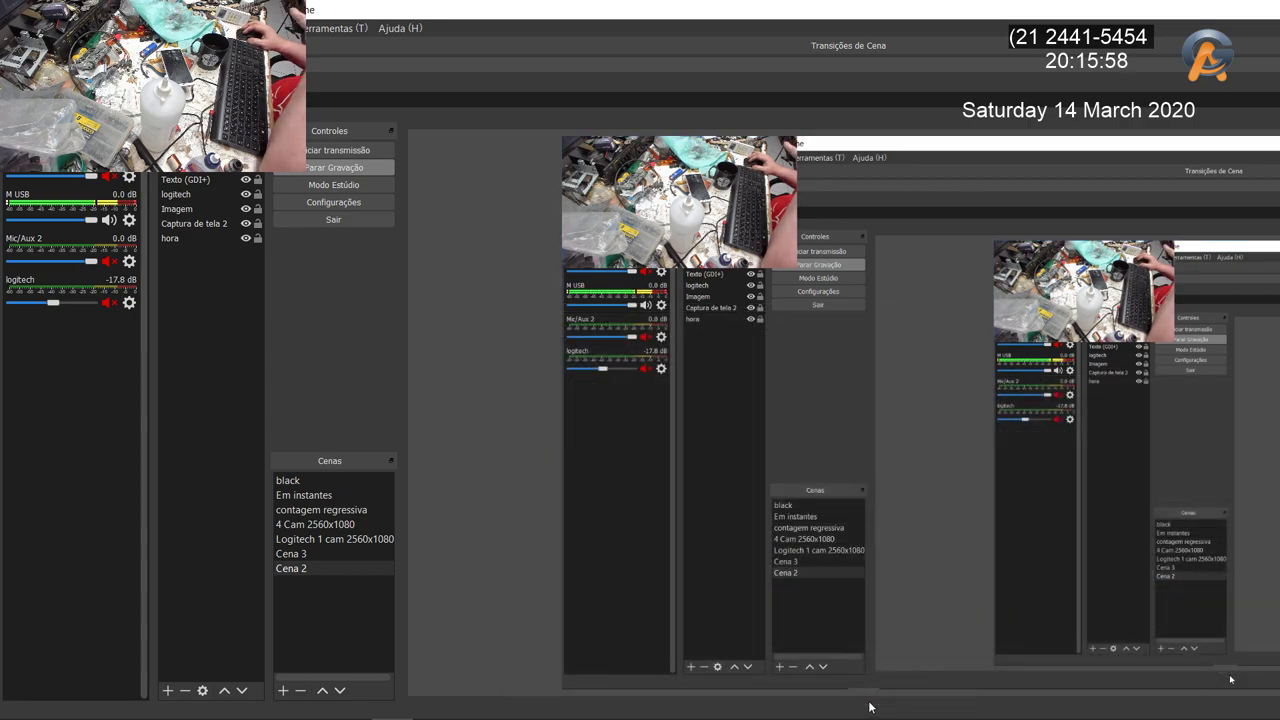
Switch to the Snaz program and open its settings
mouse_move(871, 715)
click(722, 703)
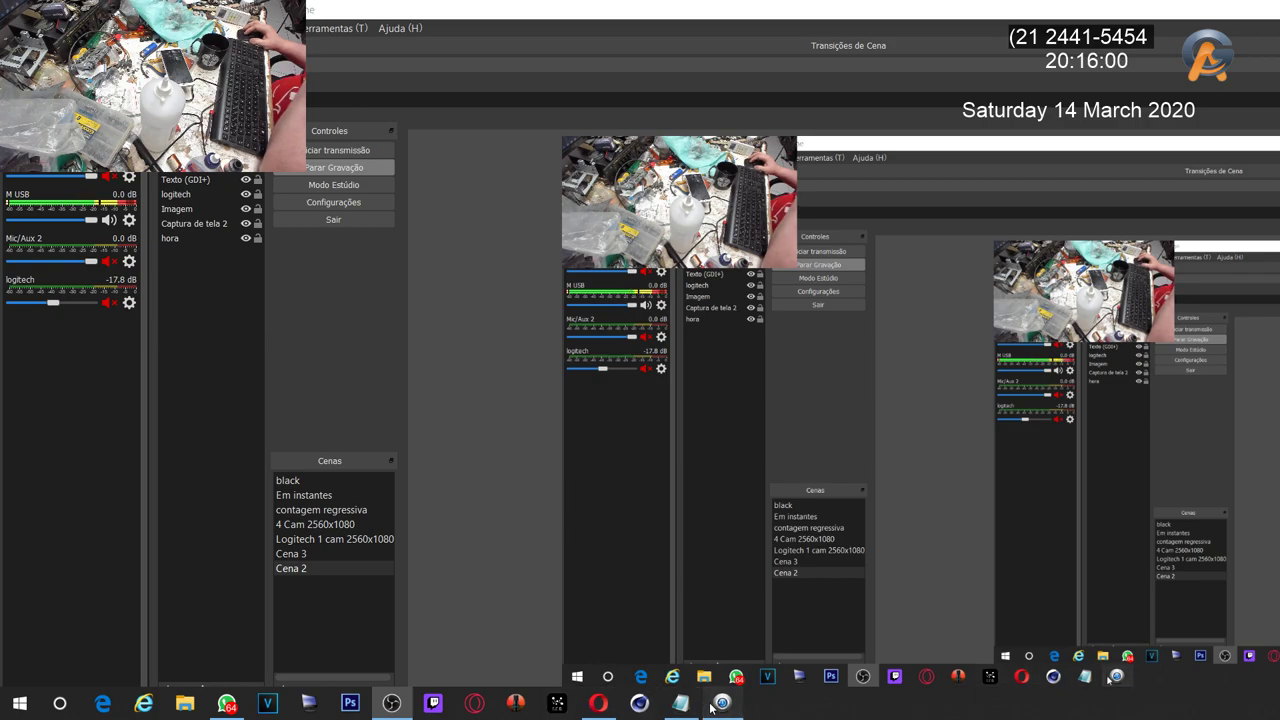
drag(838, 146, 556, 240)
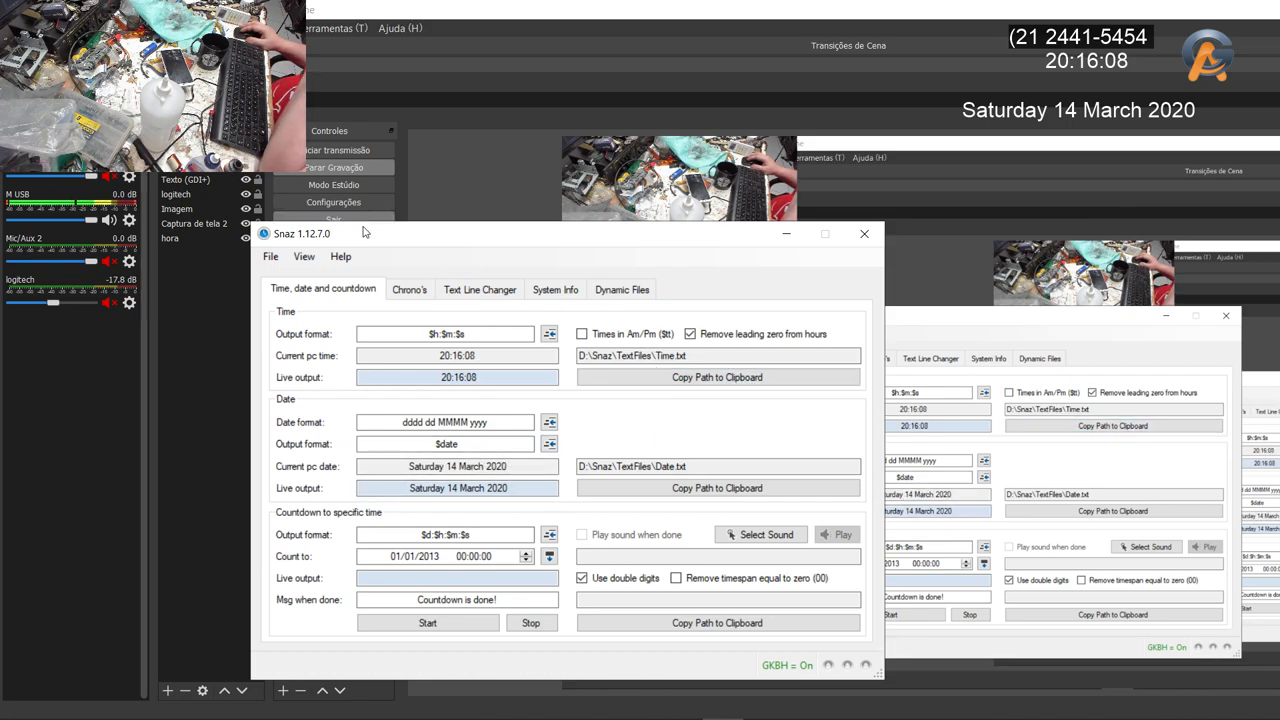
click(313, 261)
mouse_move(348, 262)
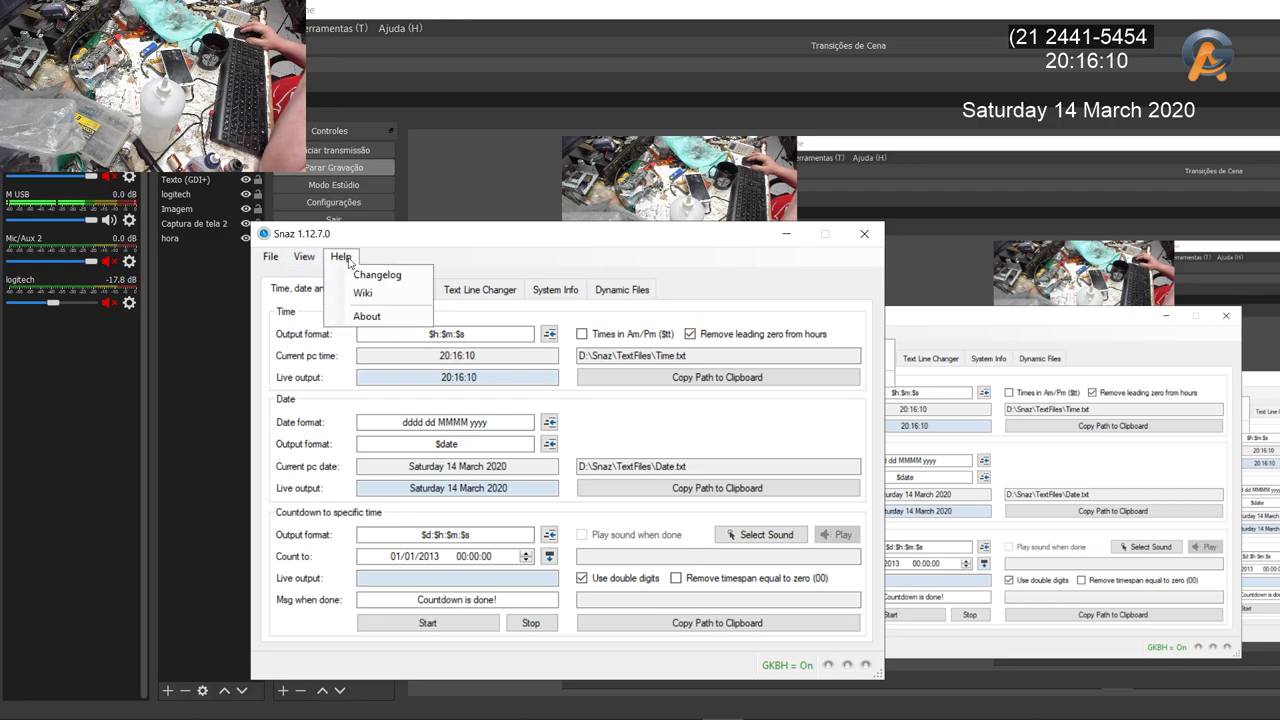
click(270, 257)
click(270, 257)
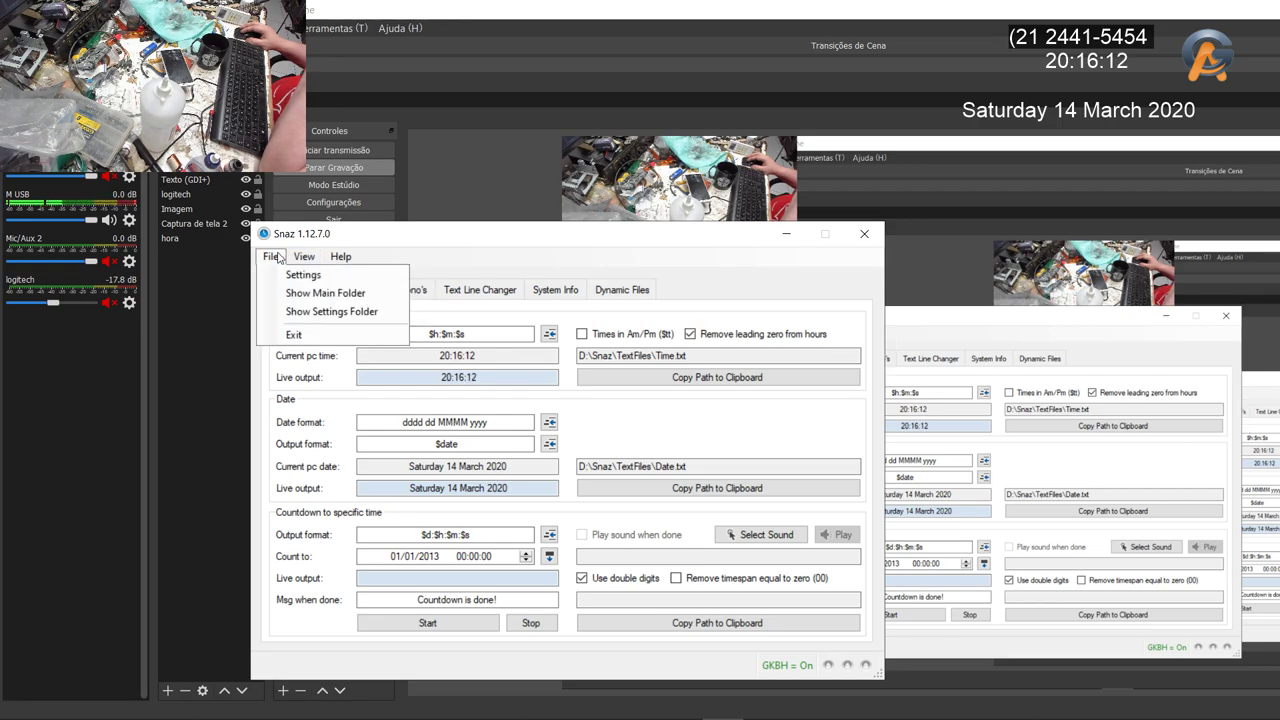
click(293, 276)
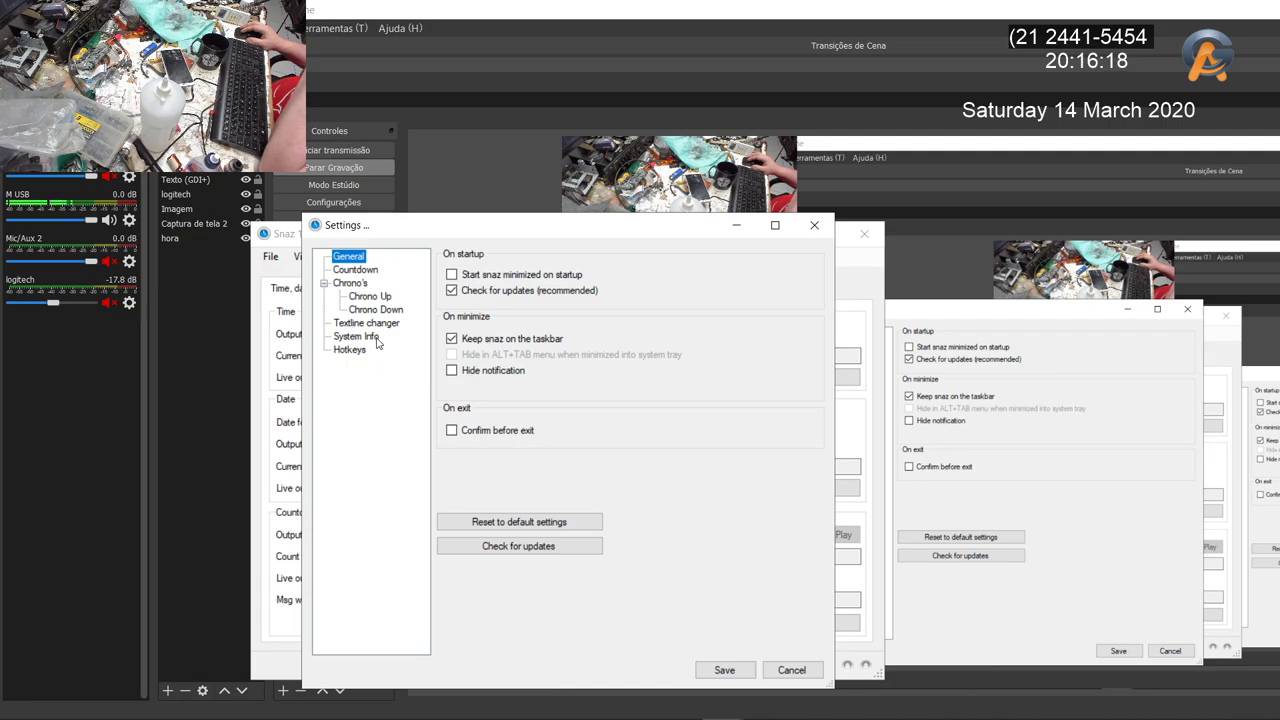
Review the Countdown, Chrono's, Textline changer, System Info and Hotkeys settings in Snaz, and save them without changes
click(348, 272)
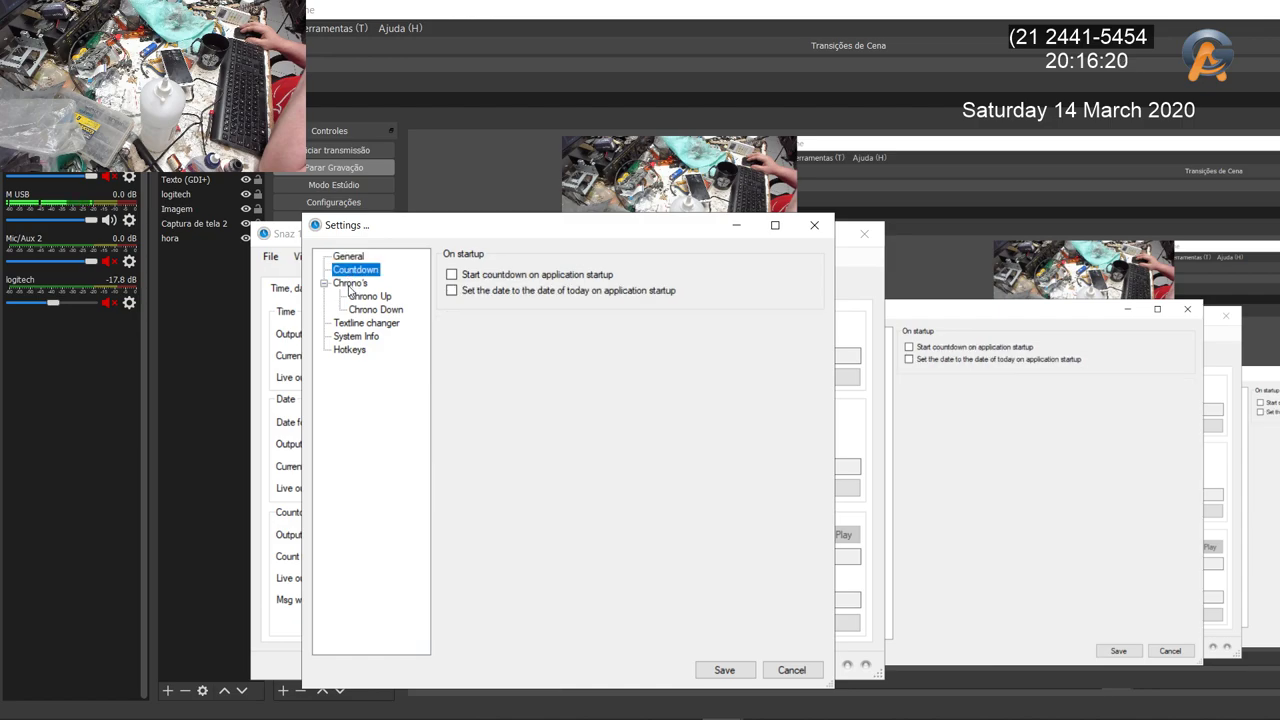
click(349, 287)
click(366, 297)
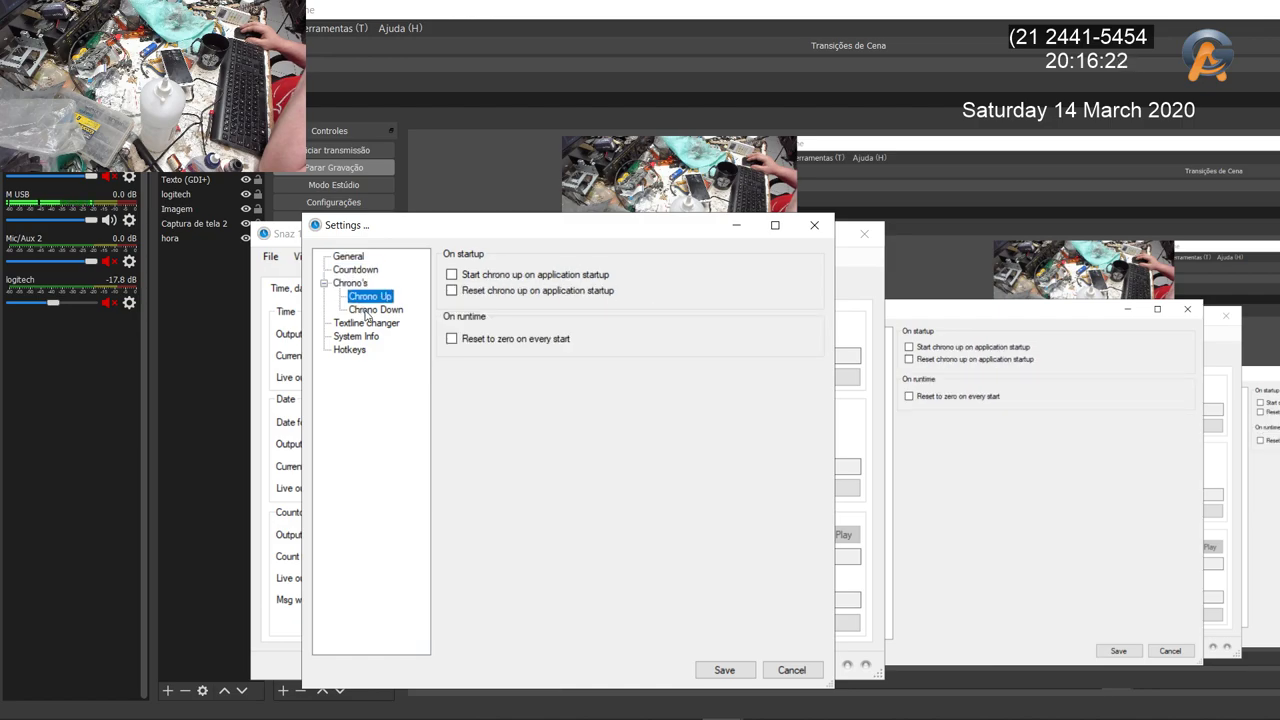
click(366, 311)
click(367, 324)
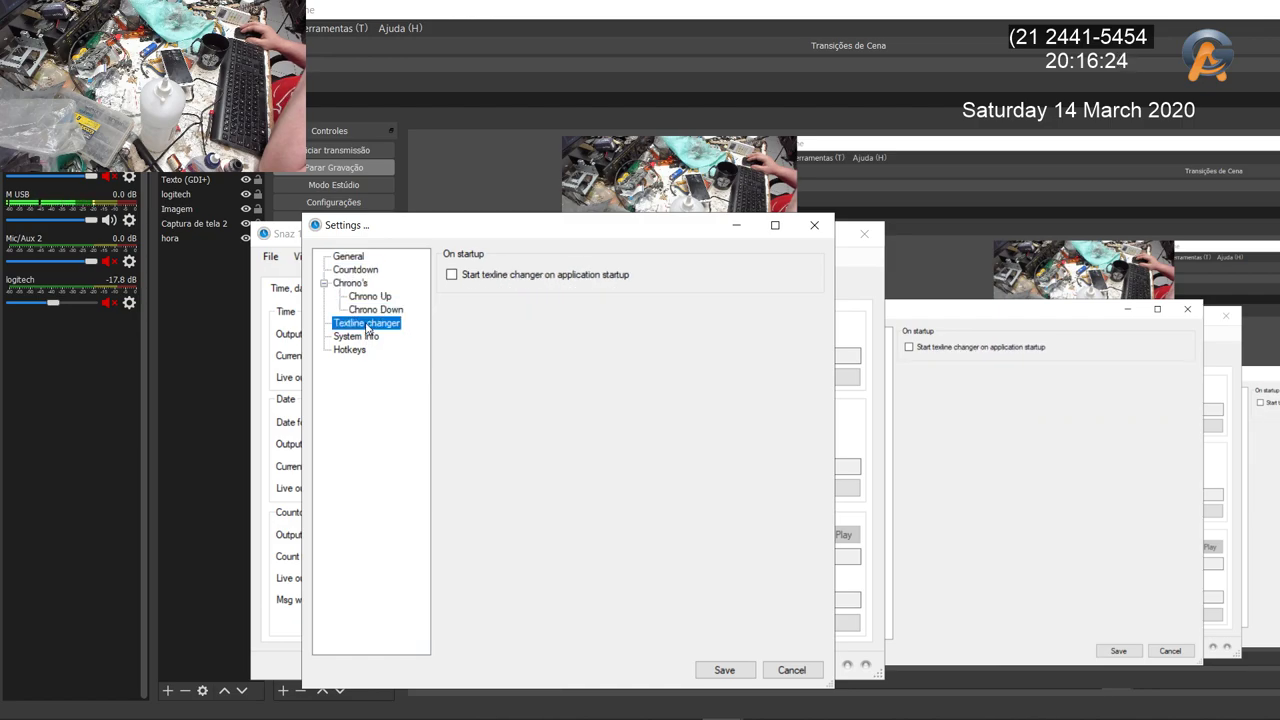
click(354, 340)
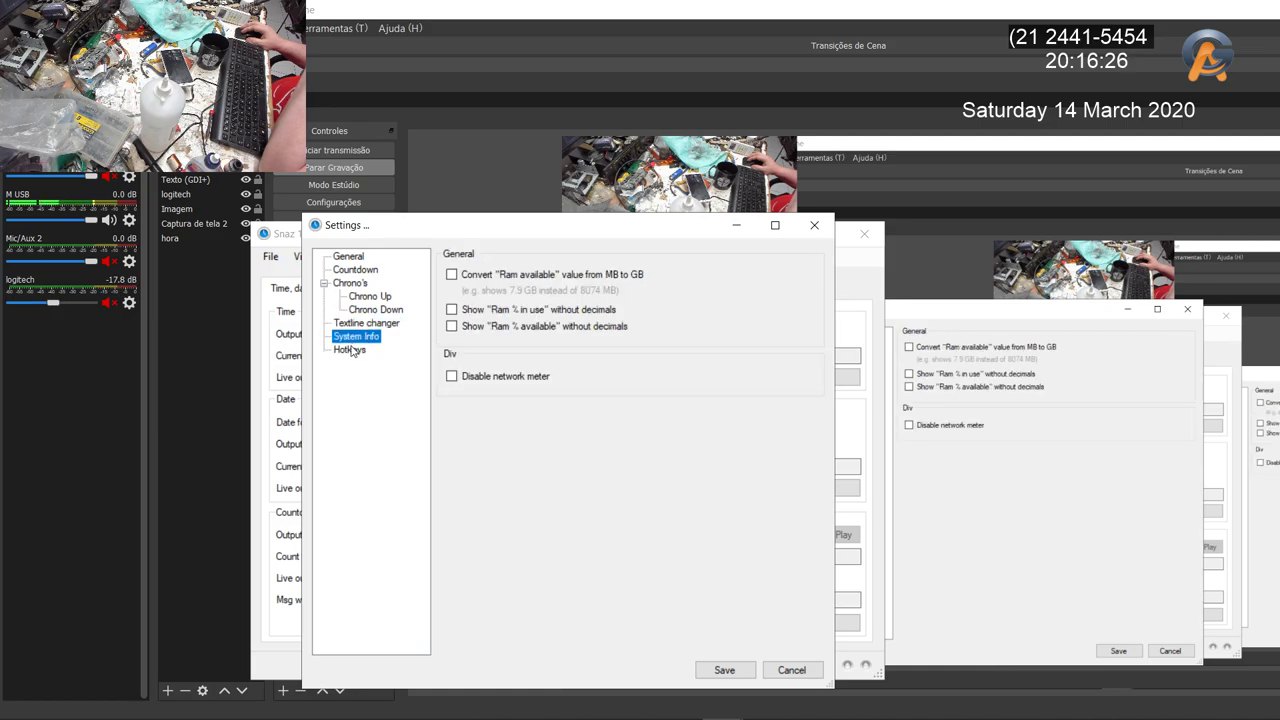
click(350, 351)
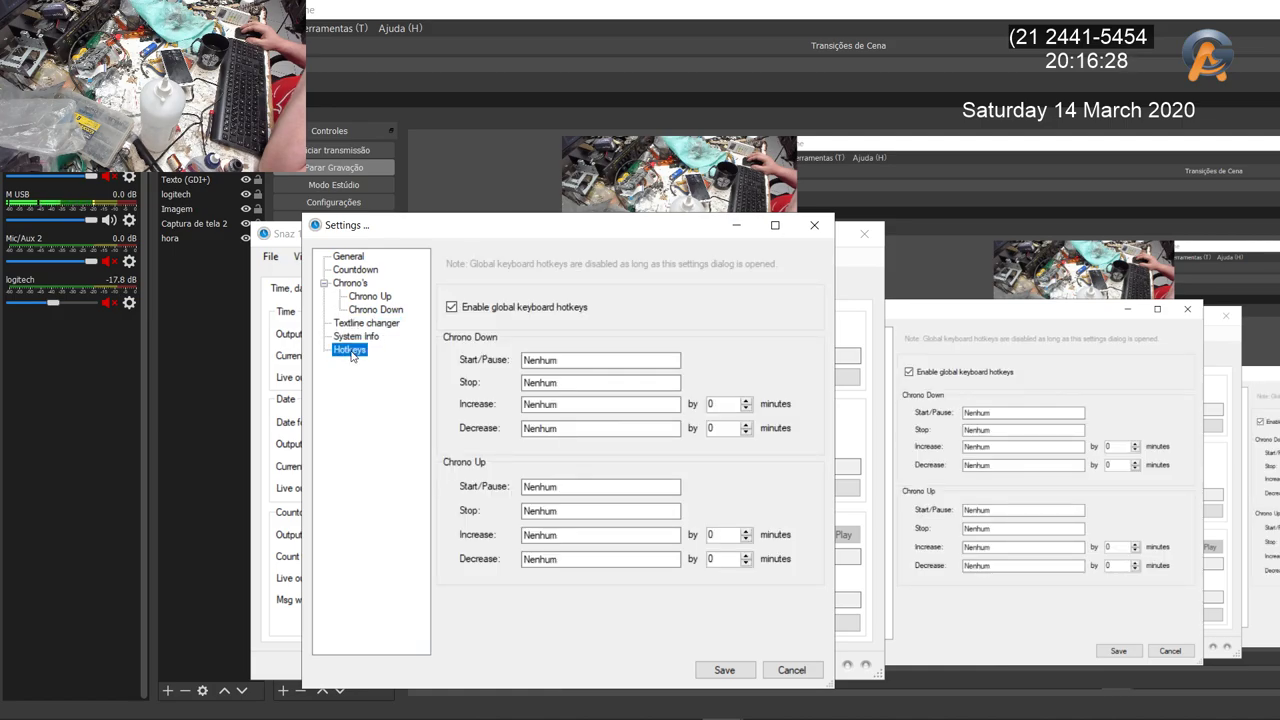
click(726, 672)
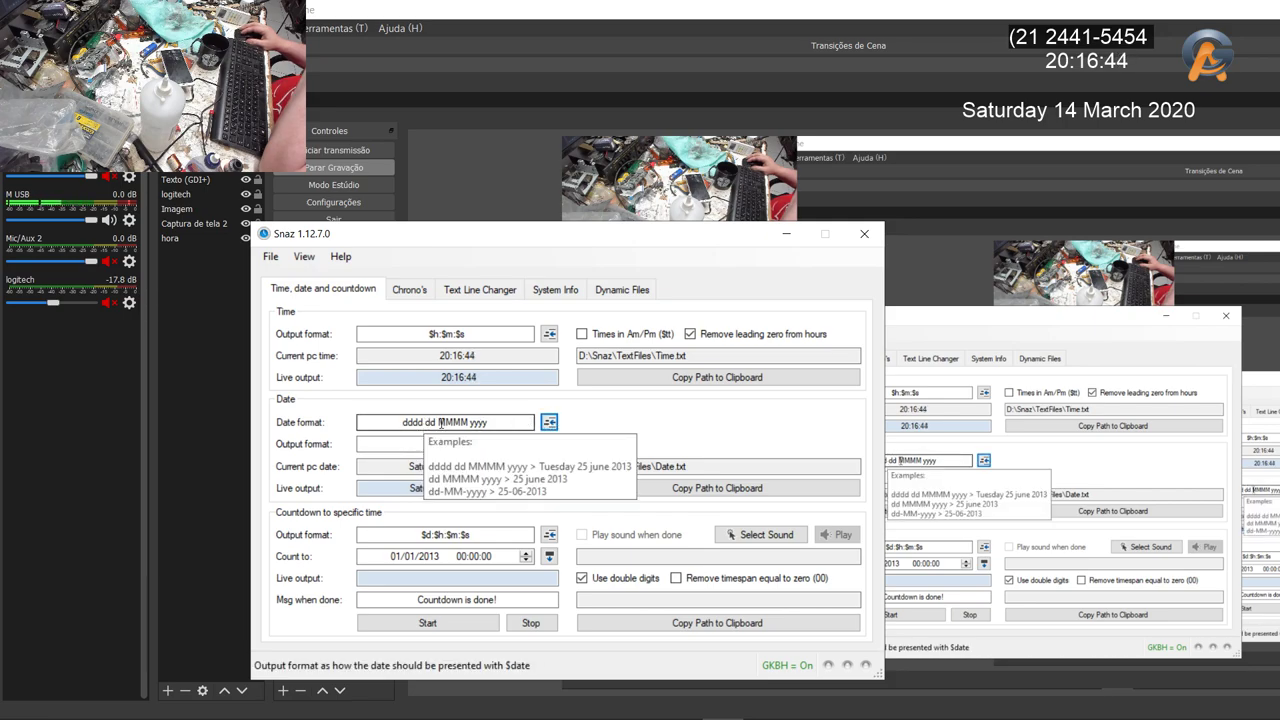
Reset the date format and date output format to their defaults, and cut the "Today:" prefix so the output format is $date
click(548, 424)
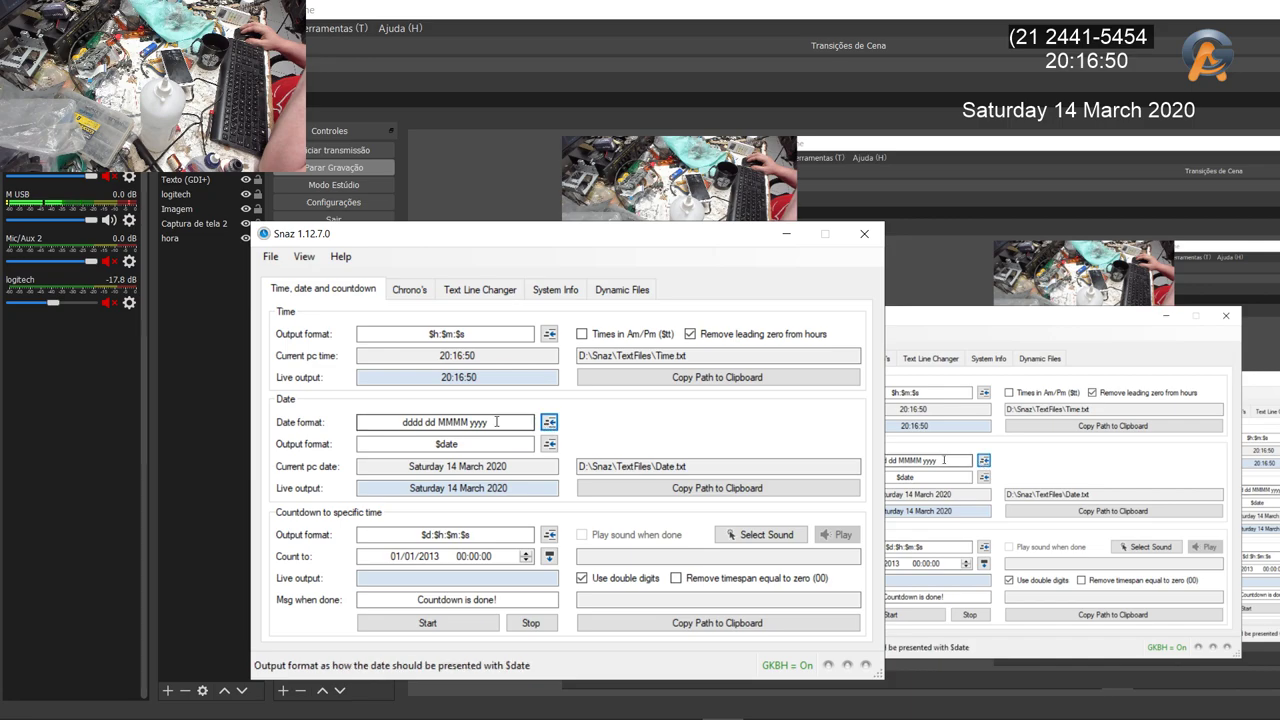
click(548, 424)
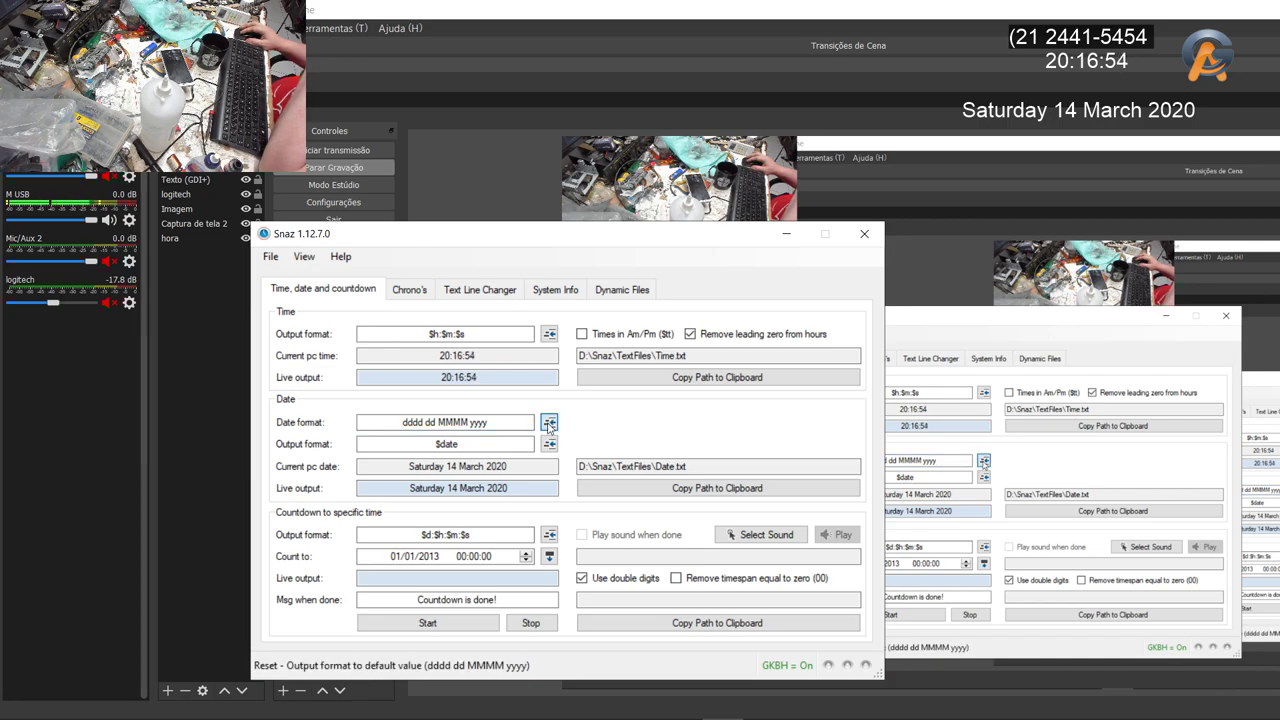
click(549, 444)
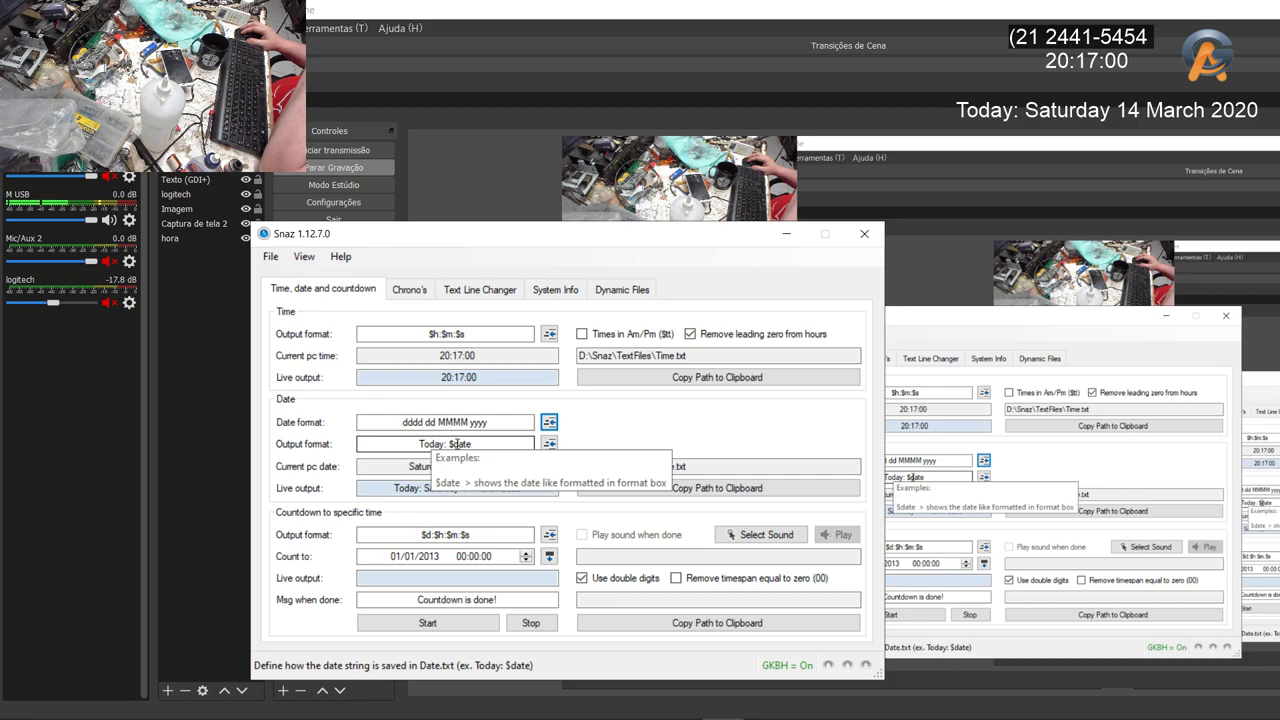
drag(446, 444, 343, 443)
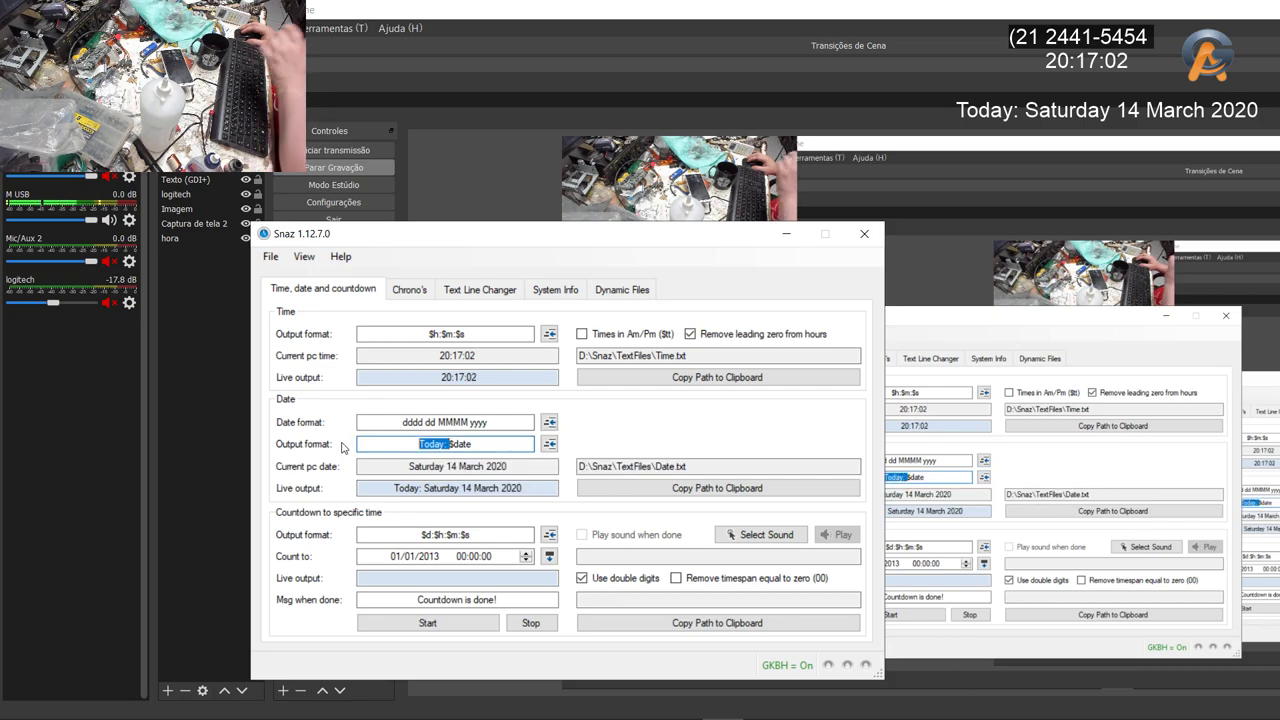
key(BackSpace)
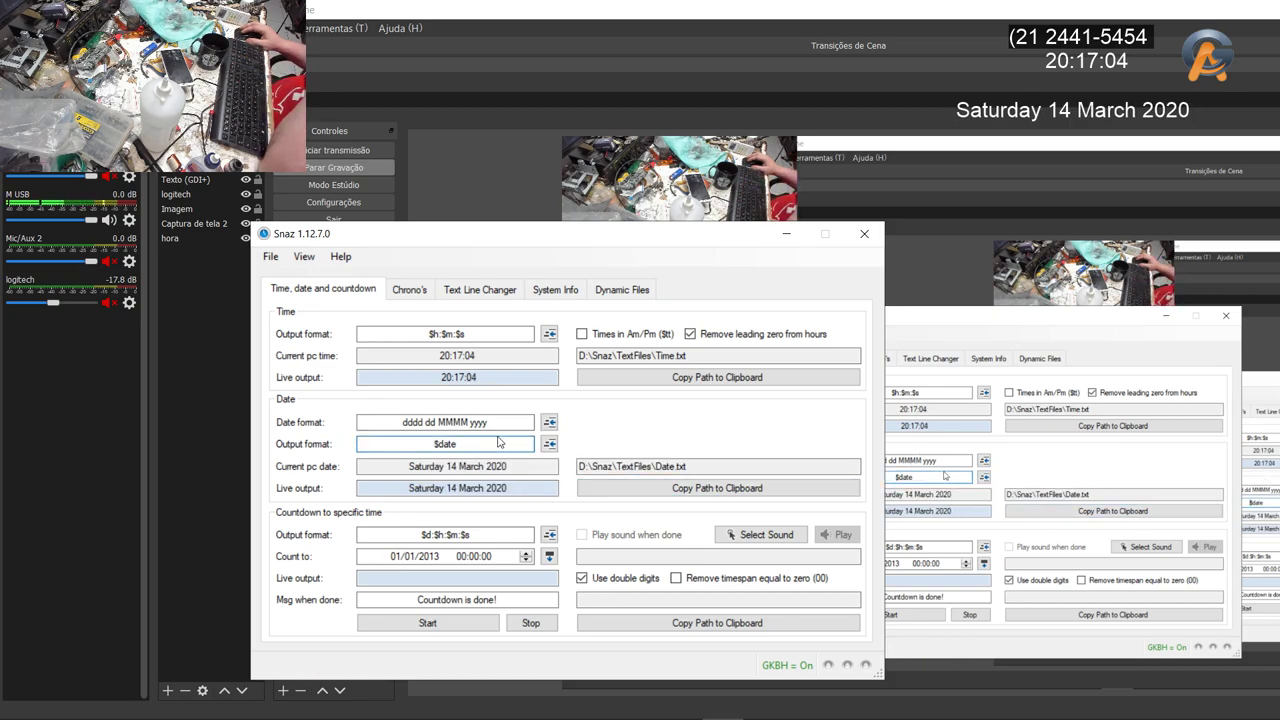
Shorten the month code in the date format so it reads dddd dd M yyyy
click(502, 422)
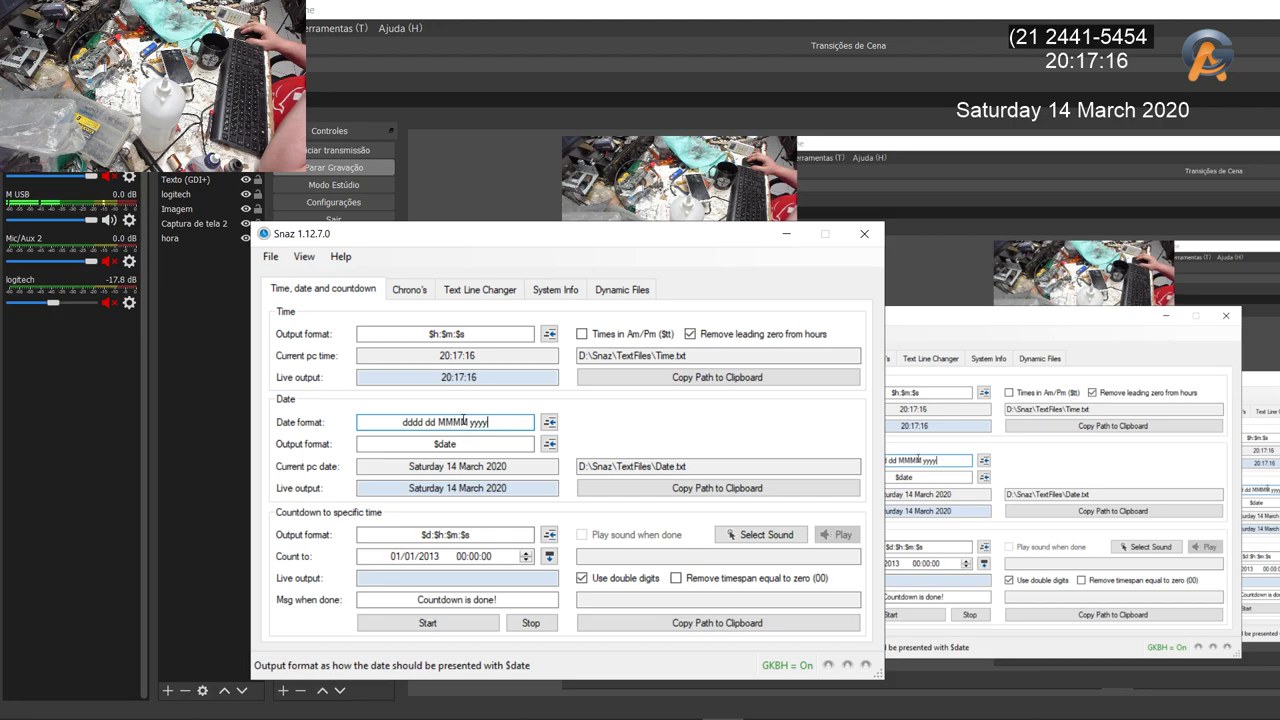
click(470, 422)
key(BackSpace)
key(BackSpace)
key(BackSpace)
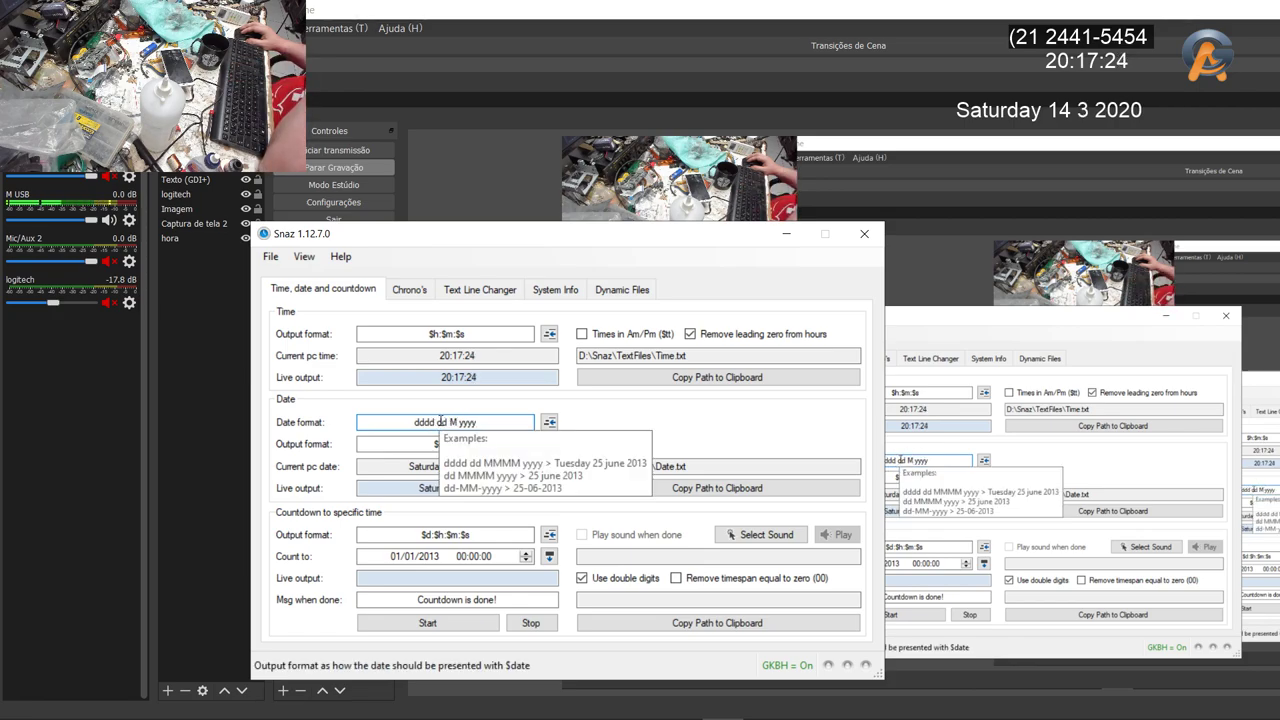
Remove the weekday code from the date format, making it dd M yyyy
double_click(441, 422)
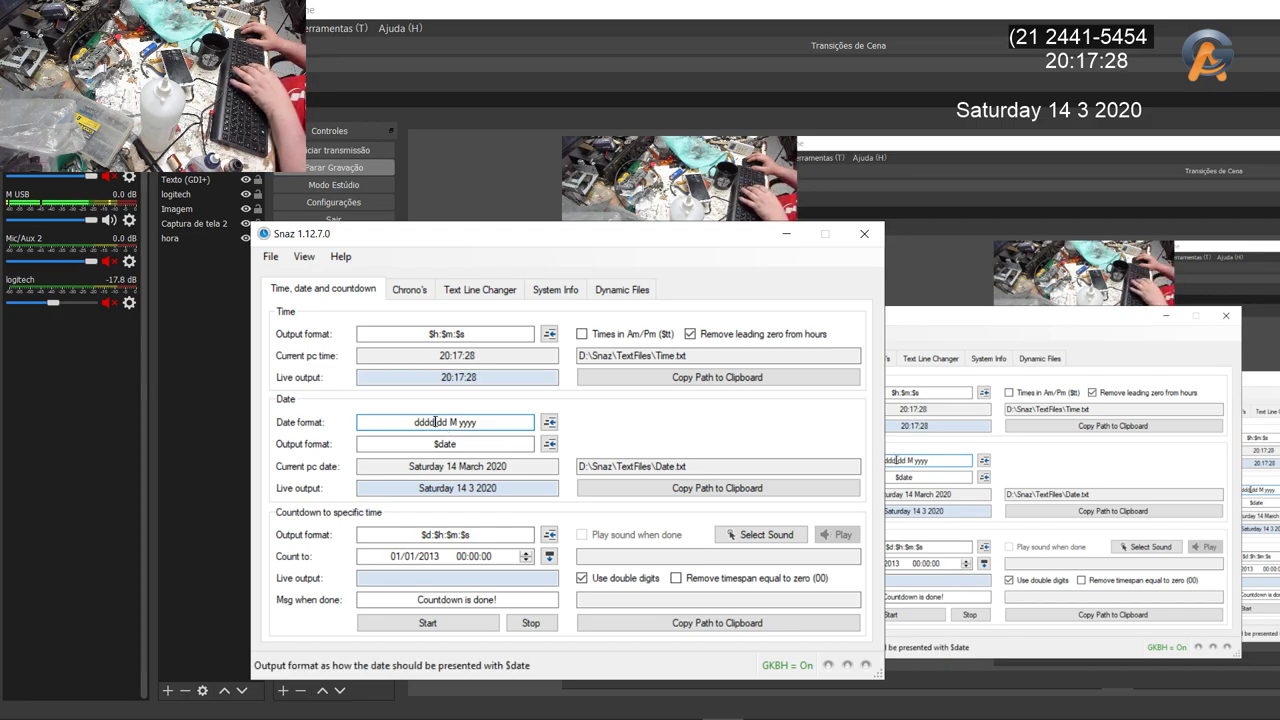
key(BackSpace)
key(BackSpace)
key(BackSpace)
key(BackSpace)
key(BackSpace)
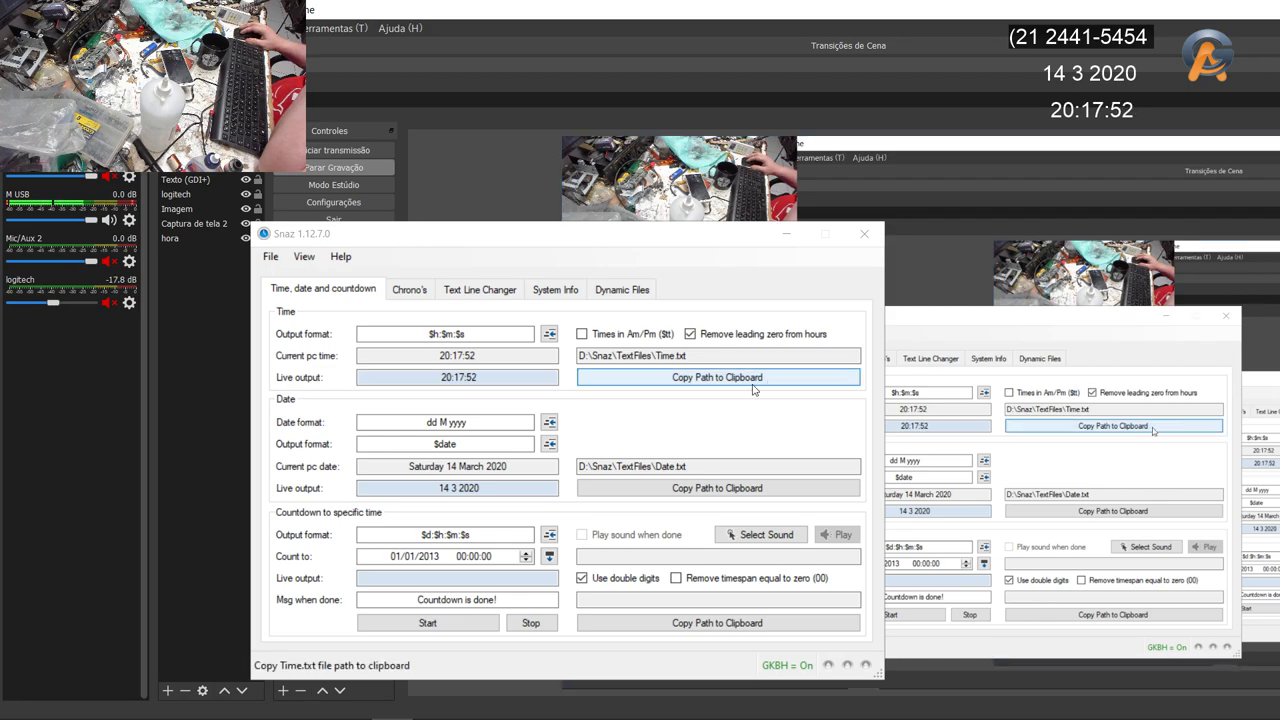
Move the Snaz window higher on the screen and close the program
click(703, 205)
drag(700, 233, 703, 120)
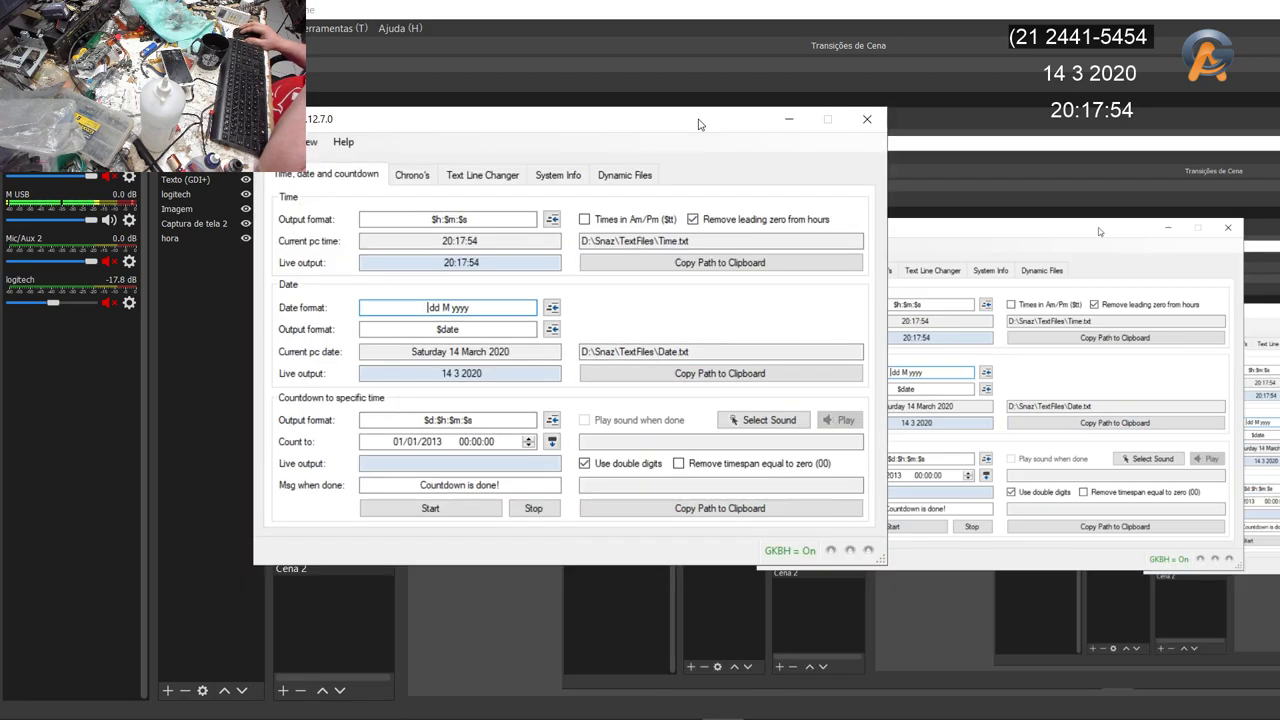
click(867, 120)
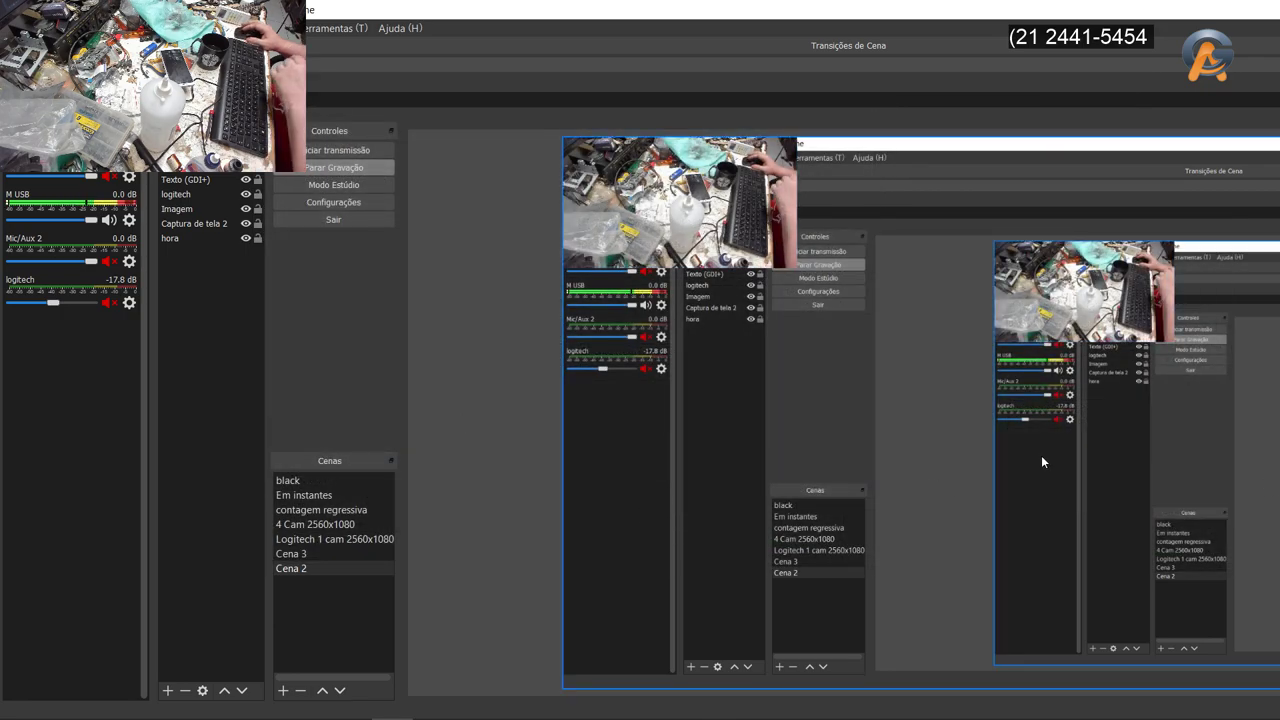
Find Snaz among the installed programs and launch it again so the clock and date texts are fed
mouse_move(450, 717)
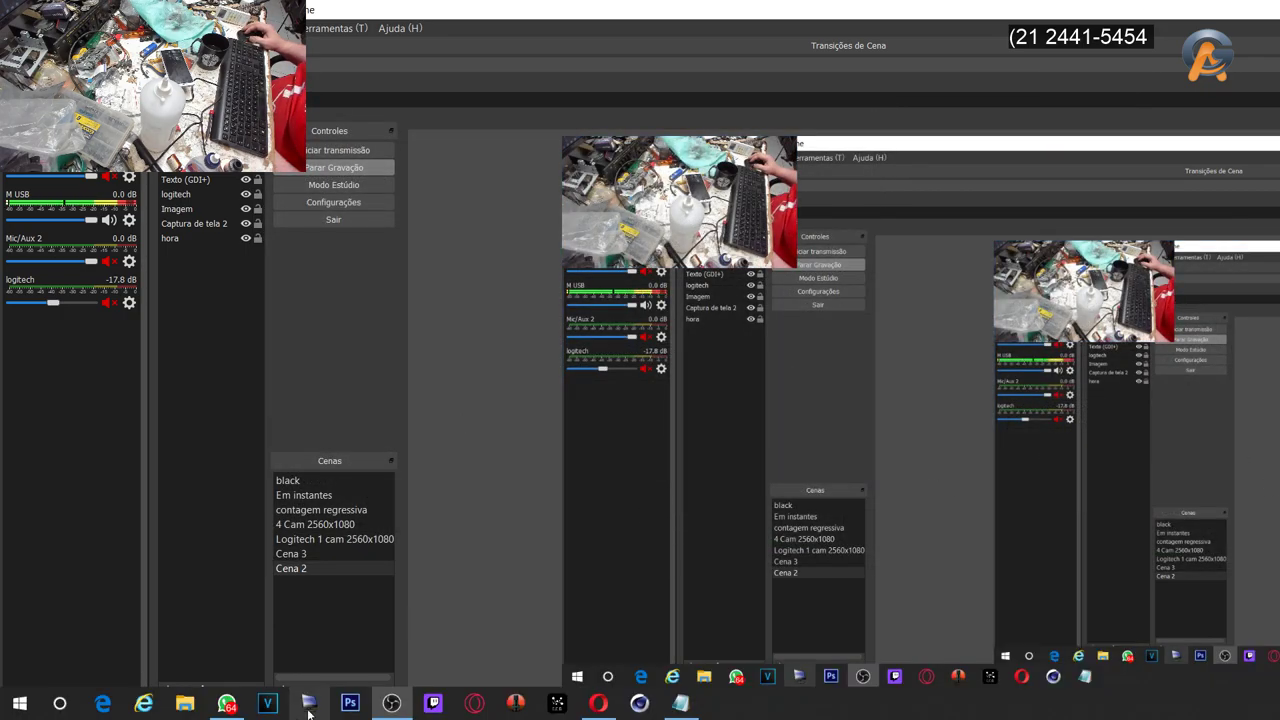
click(8, 702)
scroll(150, 416, down, 5)
scroll(144, 416, down, 8)
scroll(230, 484, down, 6)
scroll(230, 484, down, 10)
scroll(225, 561, up, 4)
scroll(227, 545, up, 4)
click(105, 523)
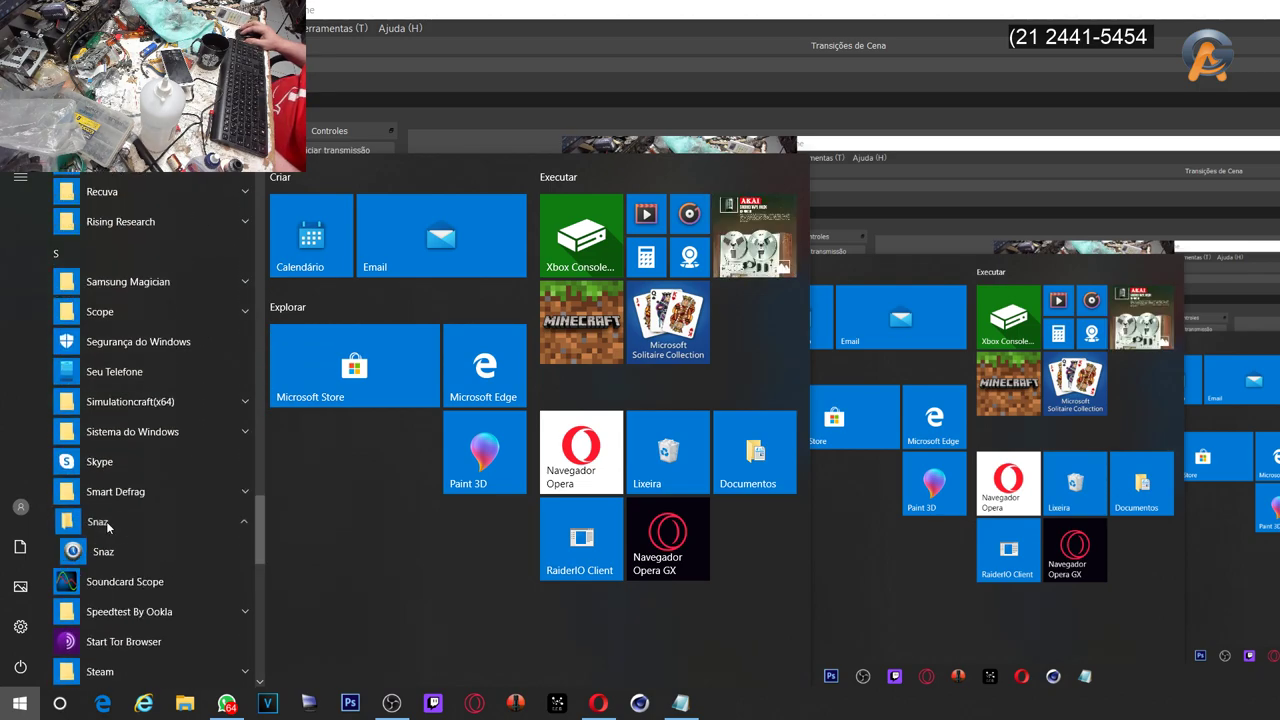
click(103, 553)
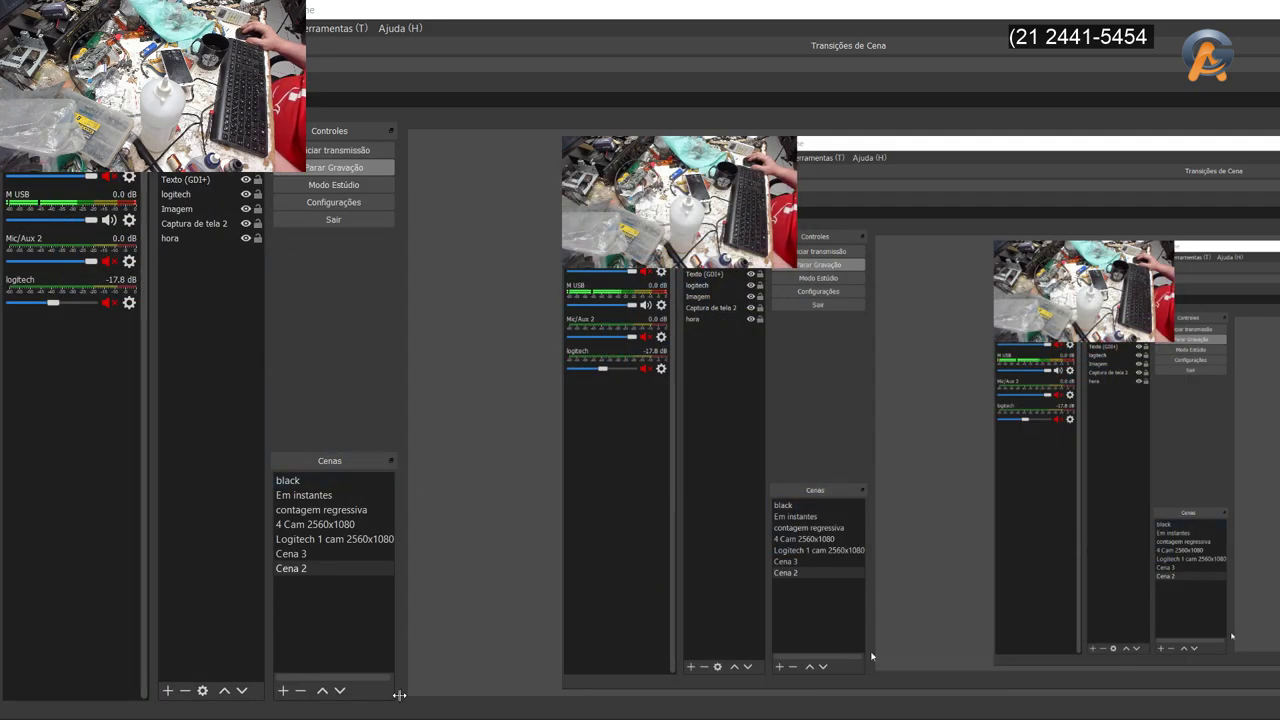
mouse_move(470, 710)
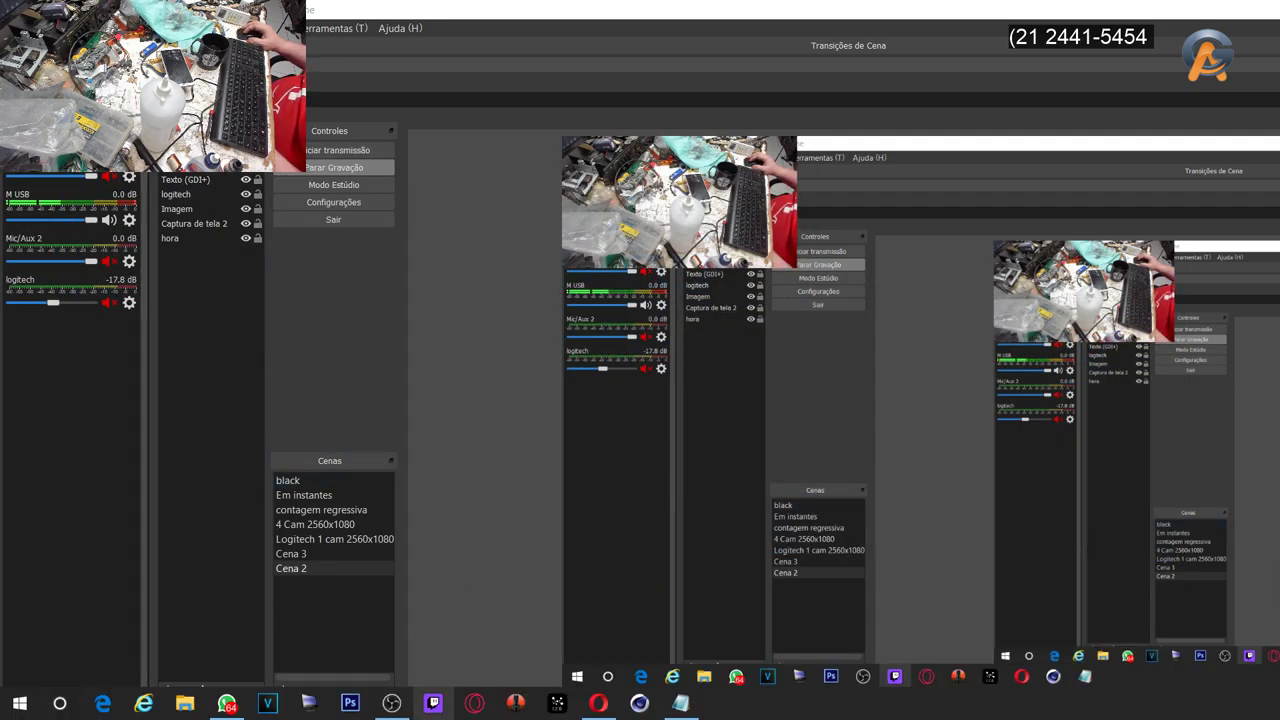
click(476, 703)
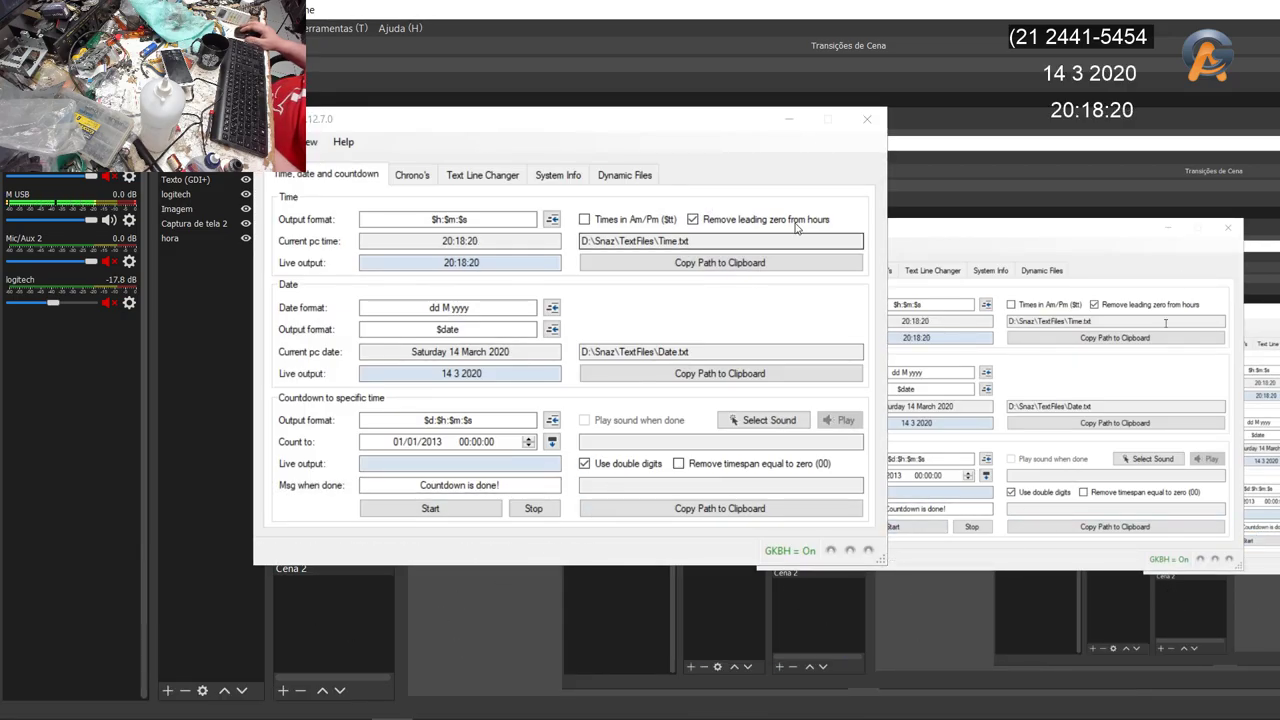
Minimize the Snaz window and switch the OBS output from Cena 2 to the black scene
click(789, 119)
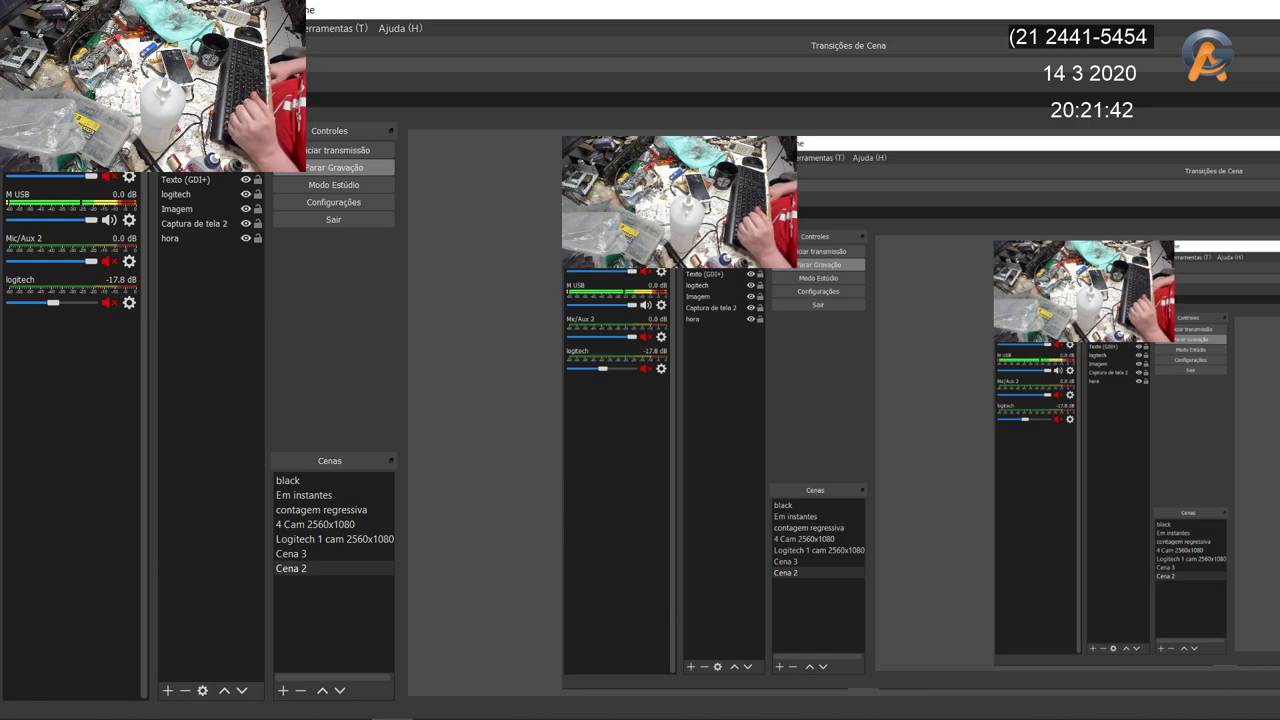
click(708, 155)
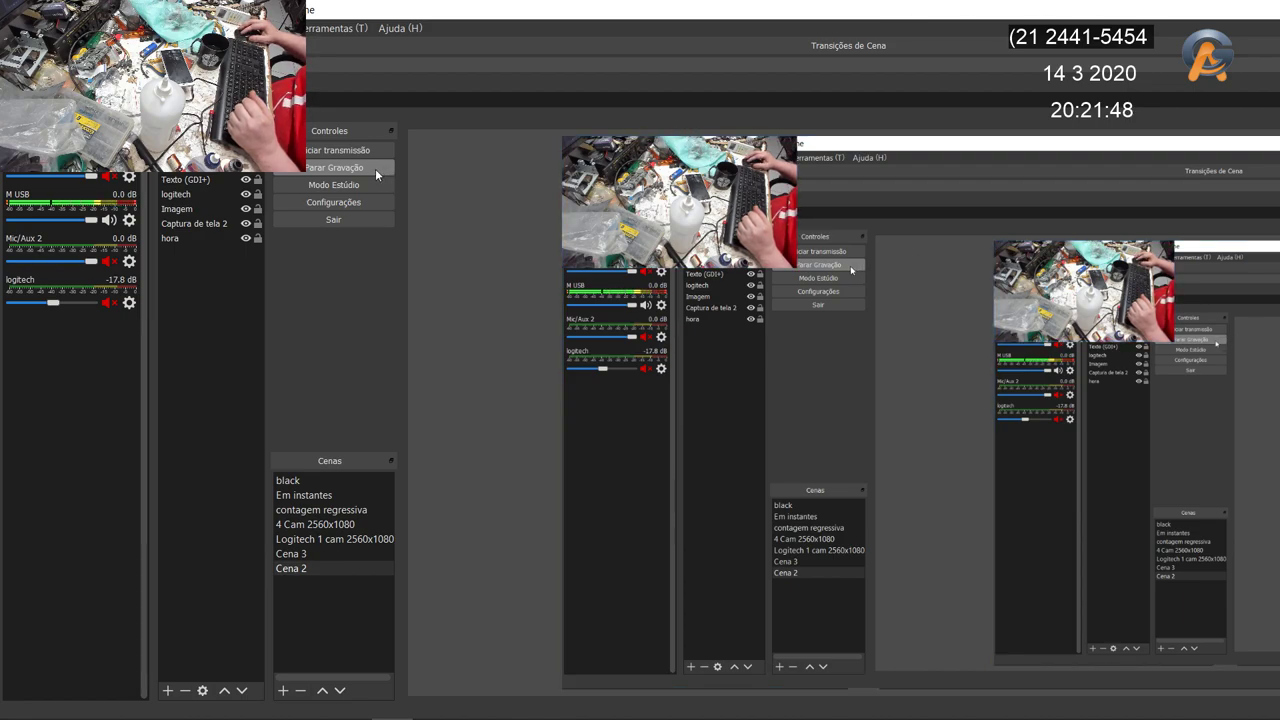
click(316, 480)
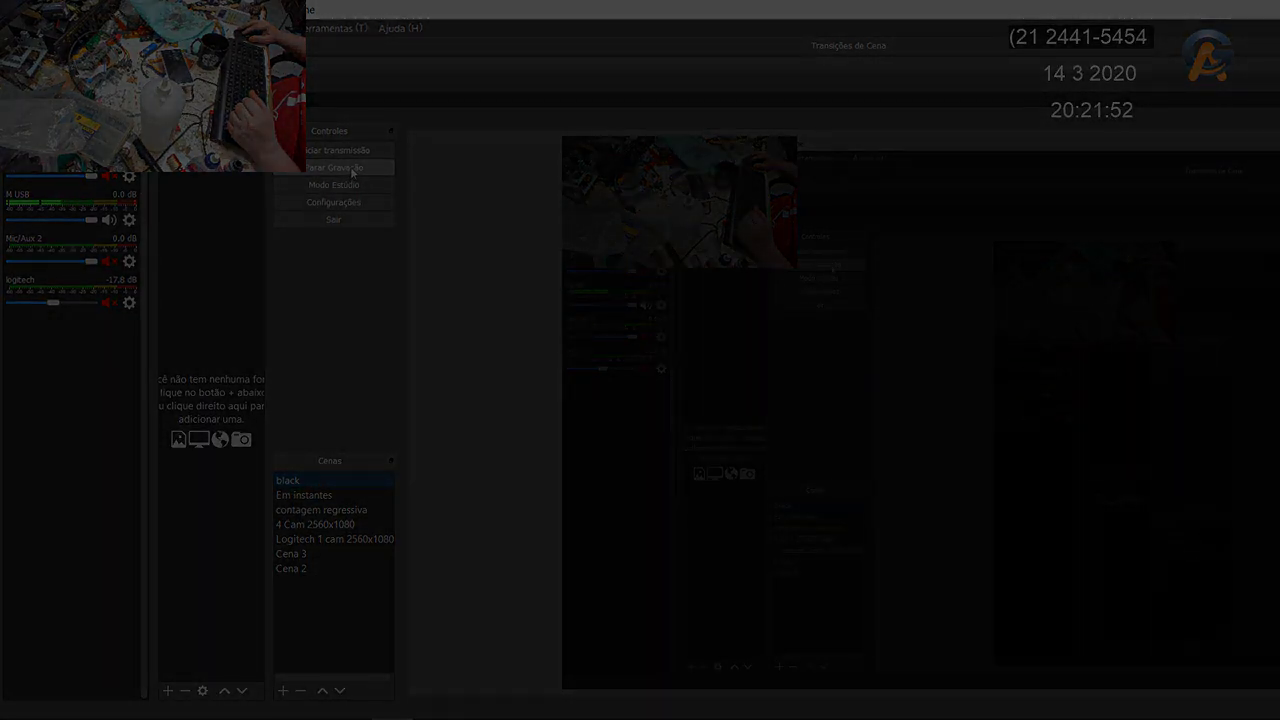